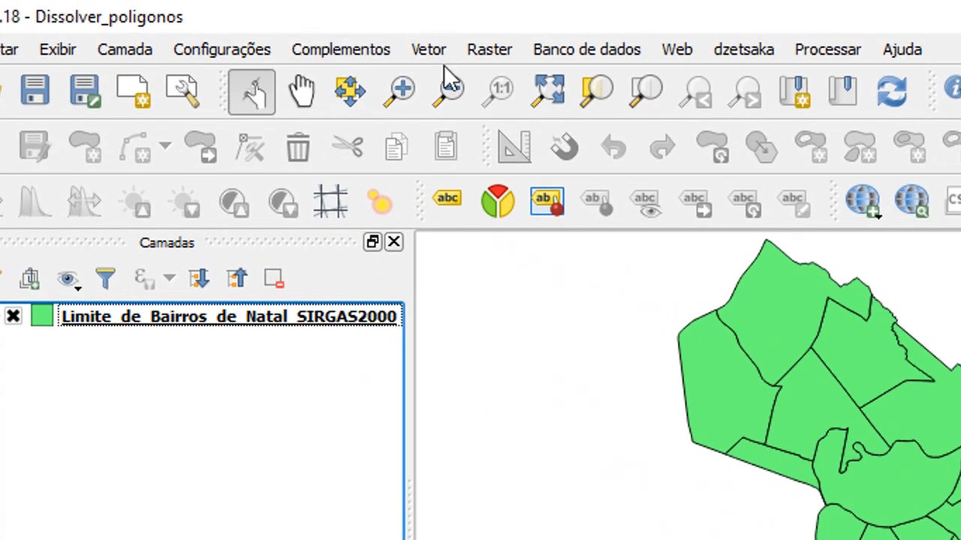
Start the Dissolve geoprocessing tool with Limite_de_Bairros_de_Natal_SIRGAS2000 as the input layer
left_click(427, 49)
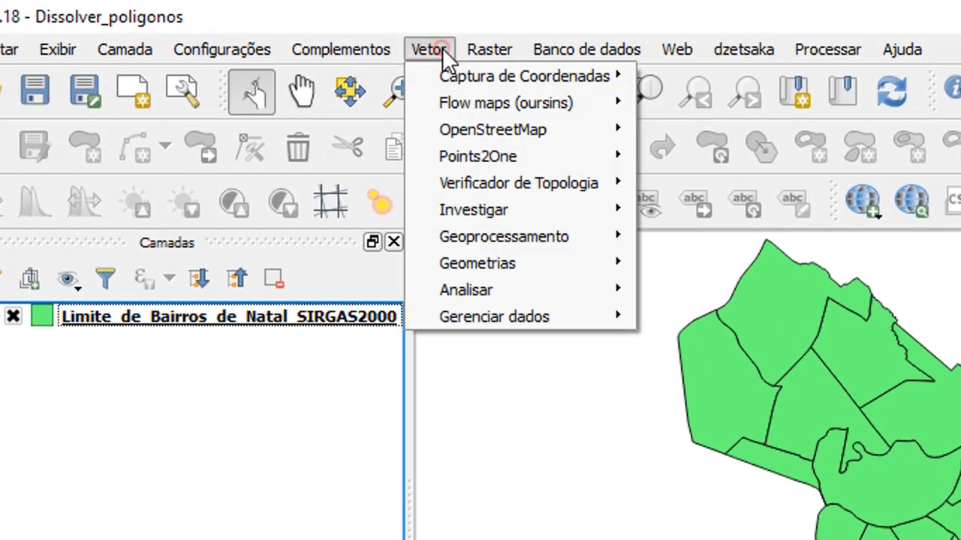
mouse_move(555, 246)
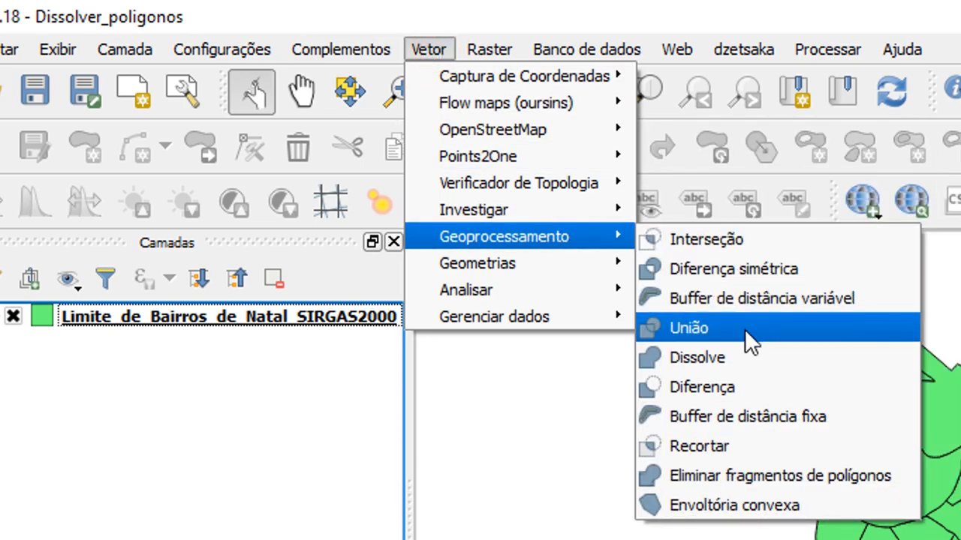
left_click(735, 358)
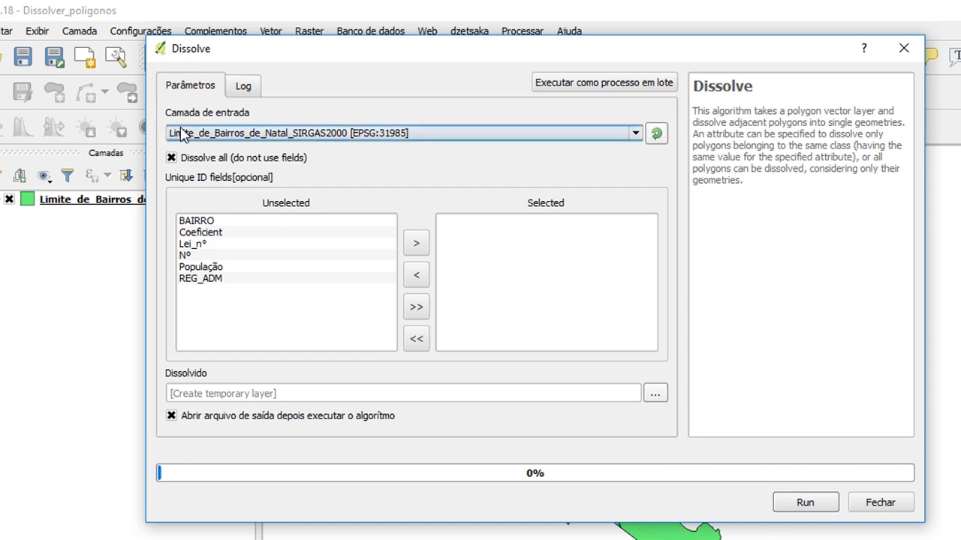
left_click(268, 135)
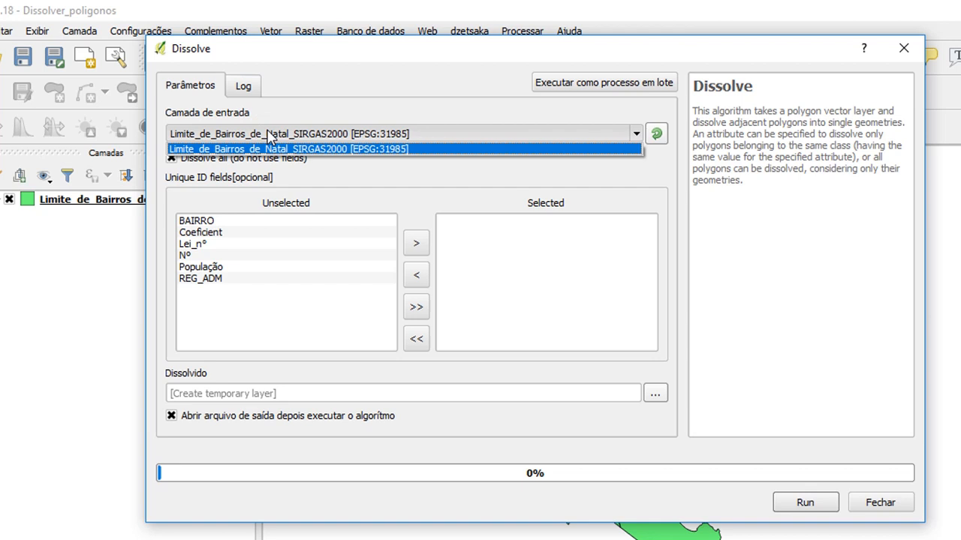
left_click(268, 135)
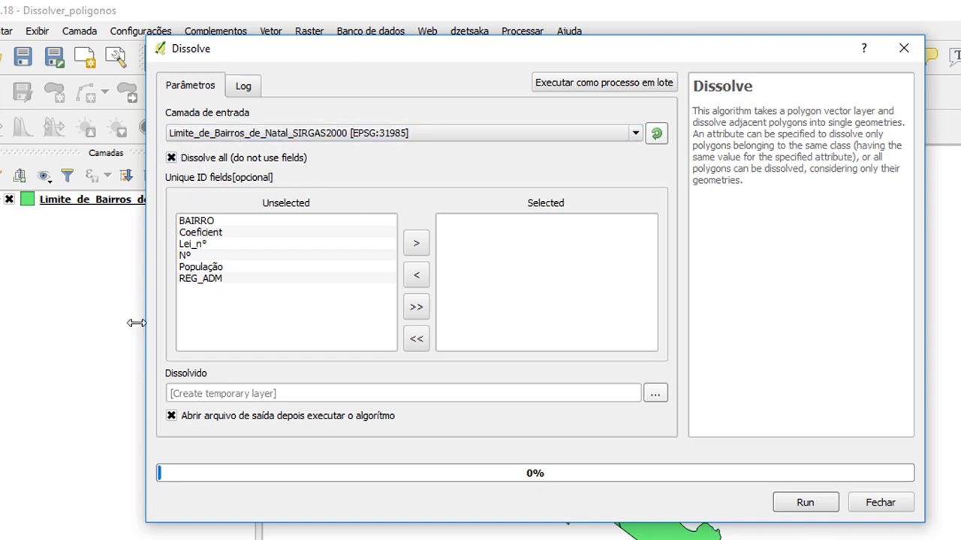
Run Dissolve on all polygons with the output saved to Natal_dissolvido.shp in the EXERCICIOS folder, replacing the existing file
left_click(654, 397)
left_click(703, 425)
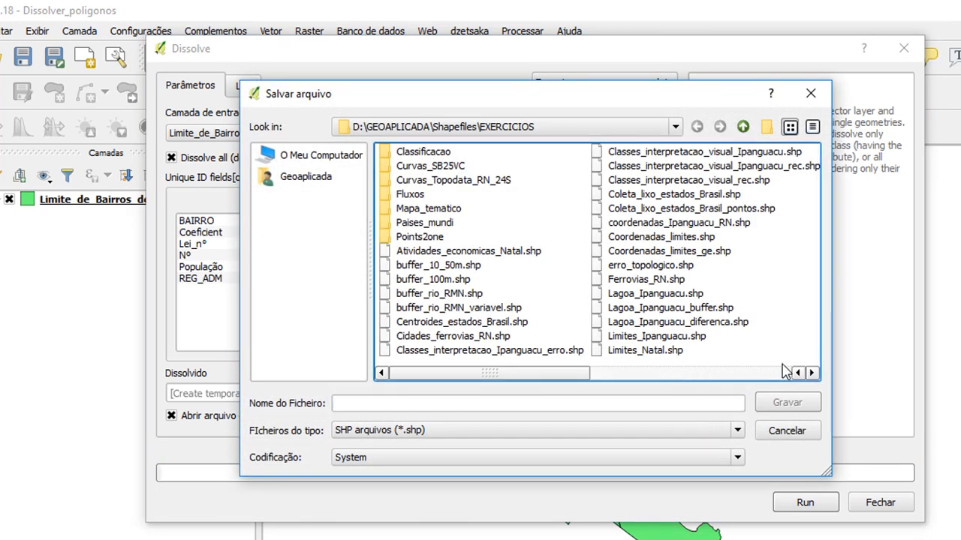
left_click(810, 373)
left_click(811, 373)
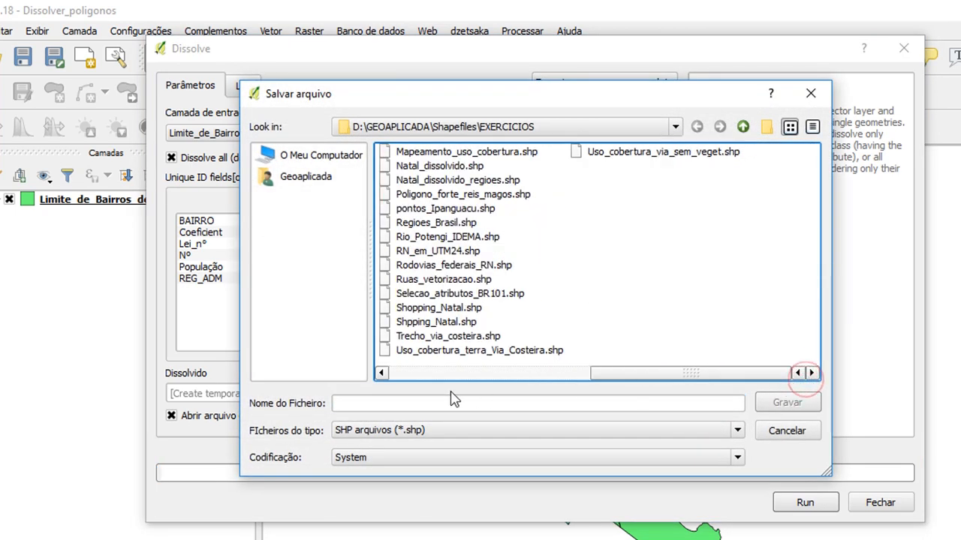
left_click(382, 373)
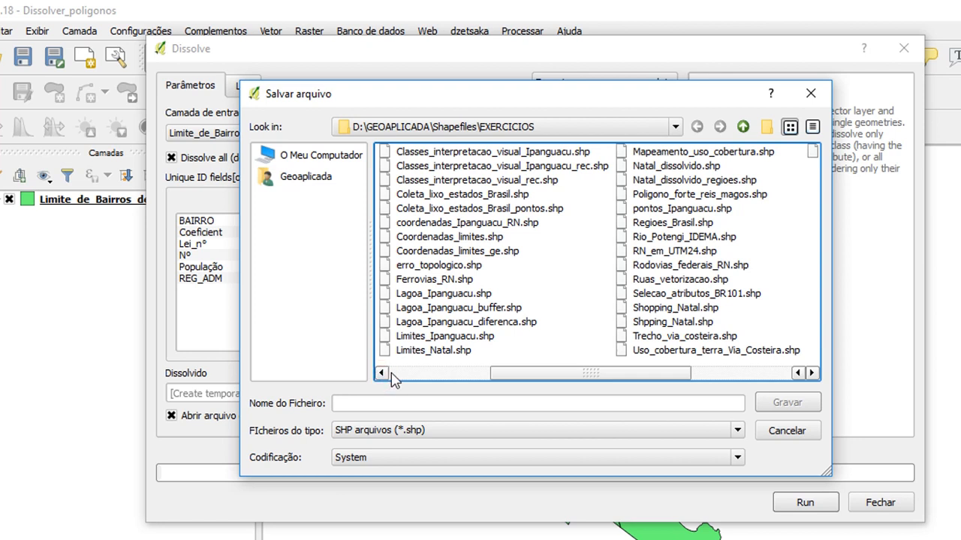
left_click(381, 373)
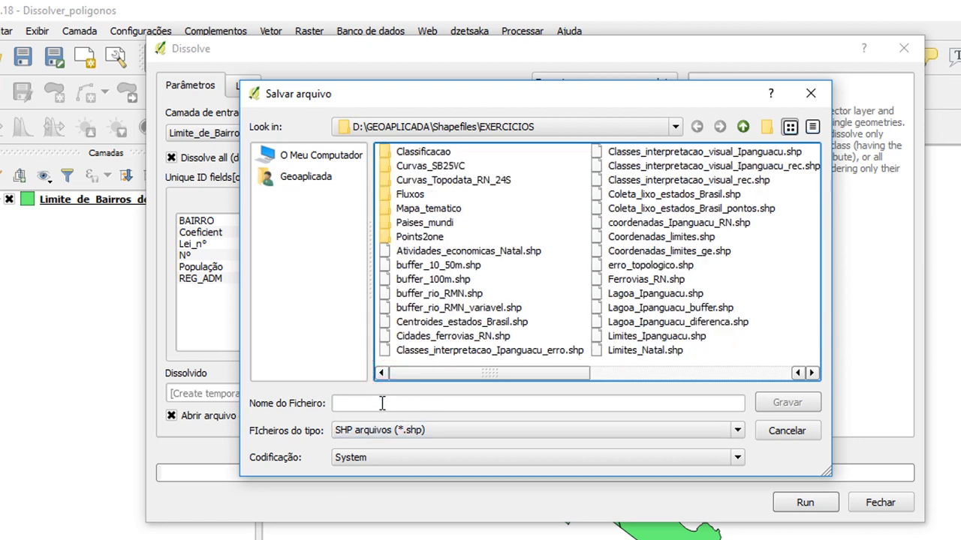
left_click(362, 403)
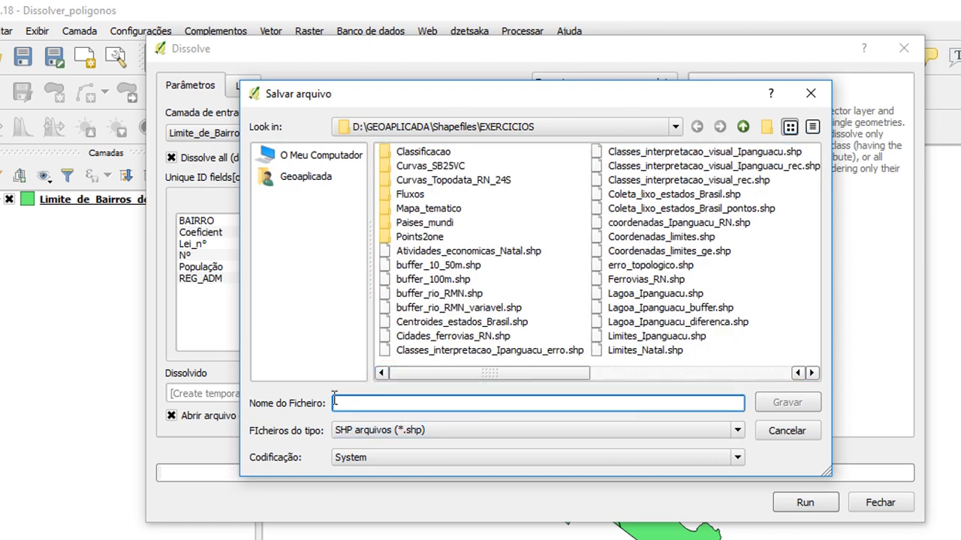
left_click(810, 373)
left_click(675, 166)
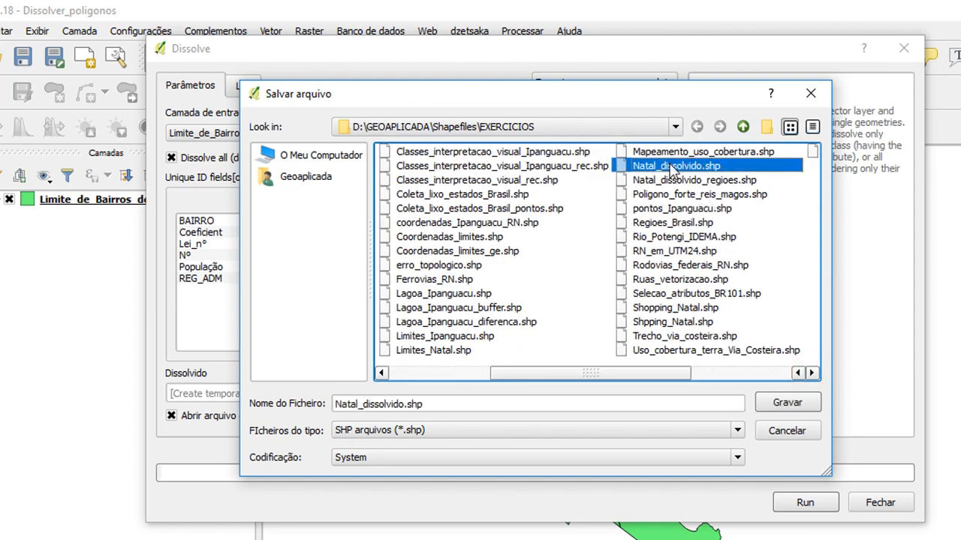
left_click(787, 402)
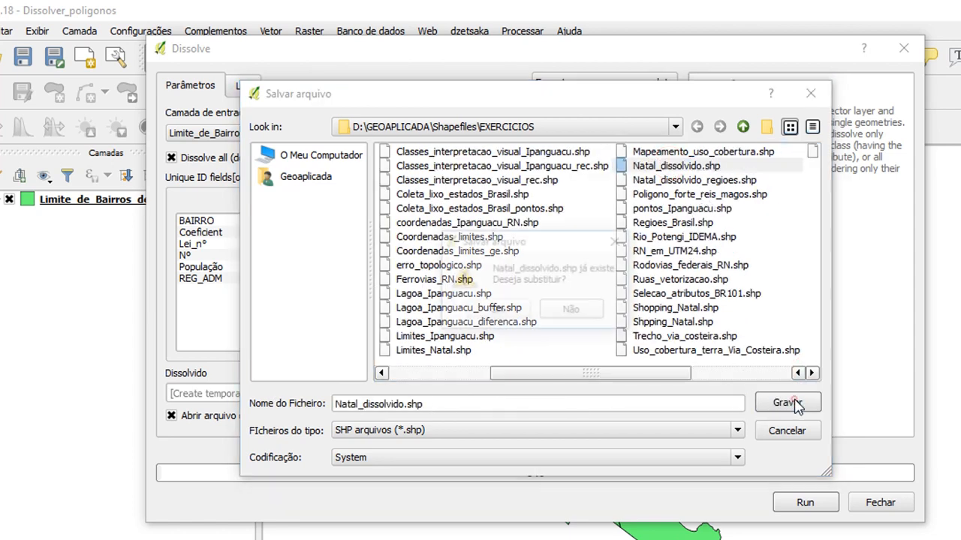
left_click(499, 312)
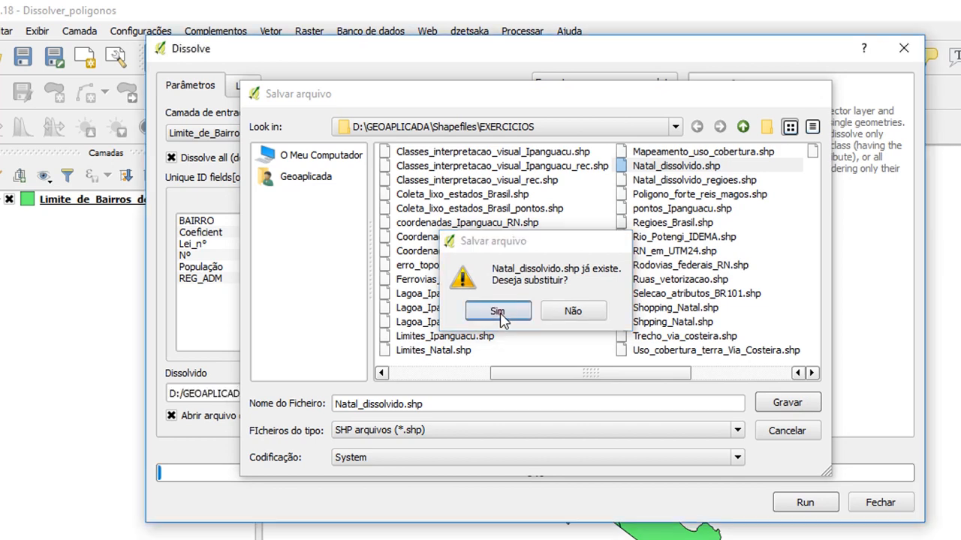
left_click(805, 502)
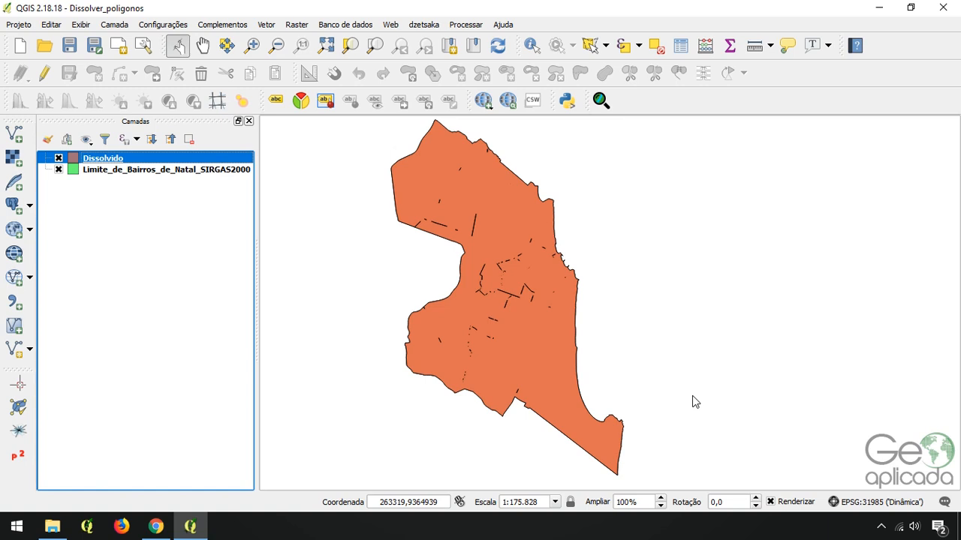
Examine the BAIRRO and REG_ADM fields in the attribute table of Limite_de_Bairros_de_Natal_SIRGAS2000, sorting the records by REG_ADM
right_click(139, 170)
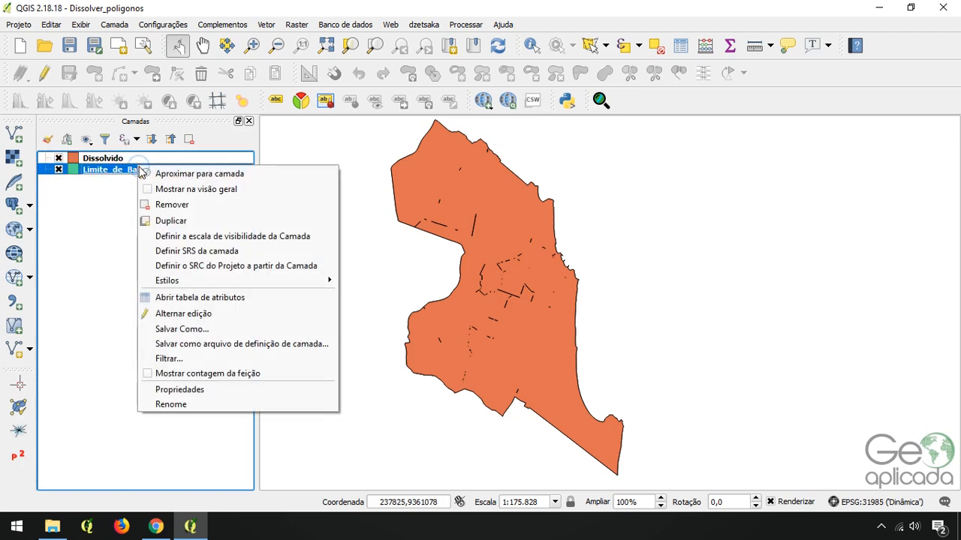
left_click(200, 297)
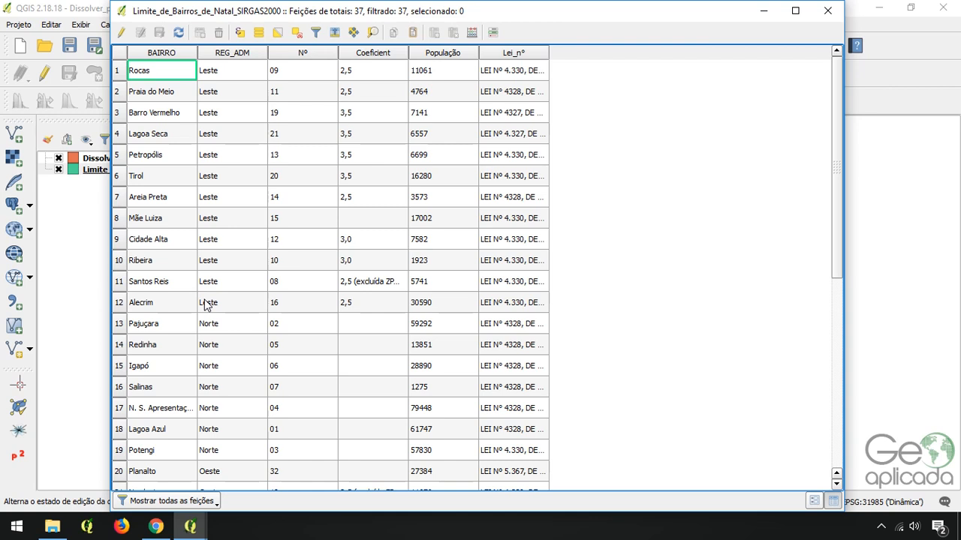
left_click(156, 54)
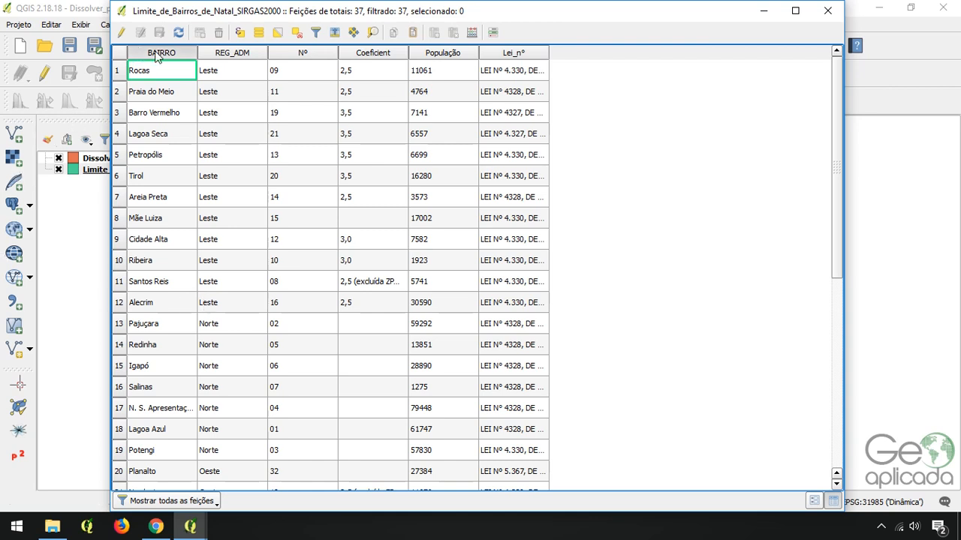
left_click(240, 54)
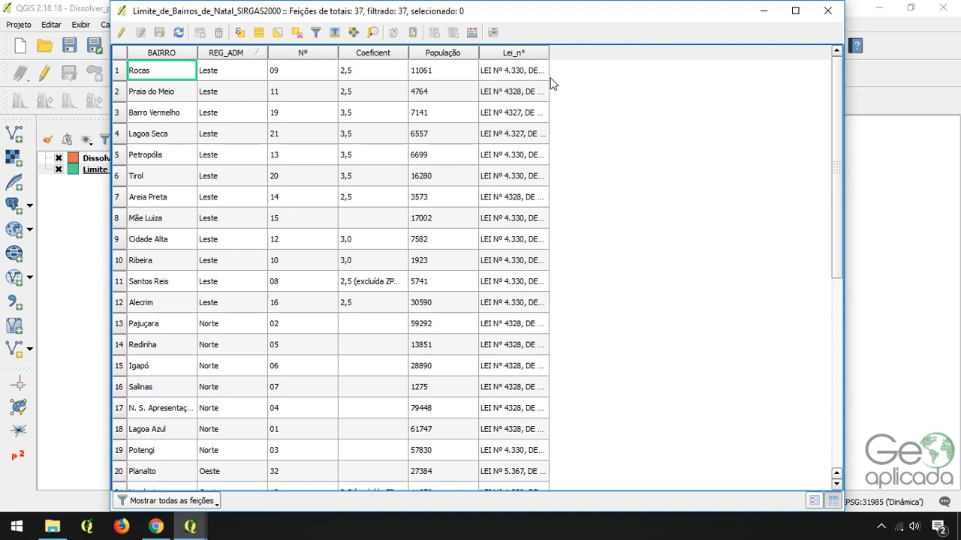
left_click(827, 10)
Set up another Dissolve of Limite_de_Bairros_de_Natal_SIRGAS2000 with Dissolve all disabled and REG_ADM as the unique ID field
left_click(267, 25)
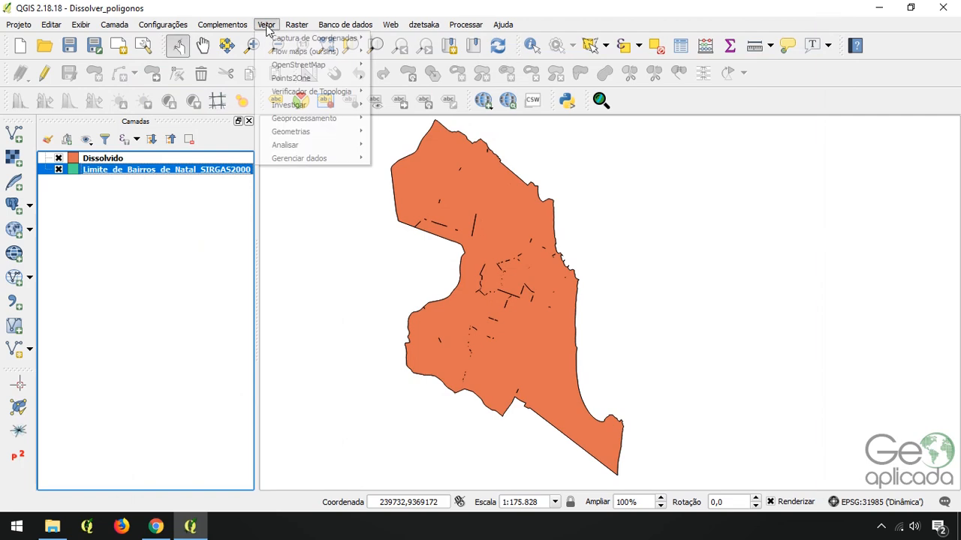
mouse_move(324, 122)
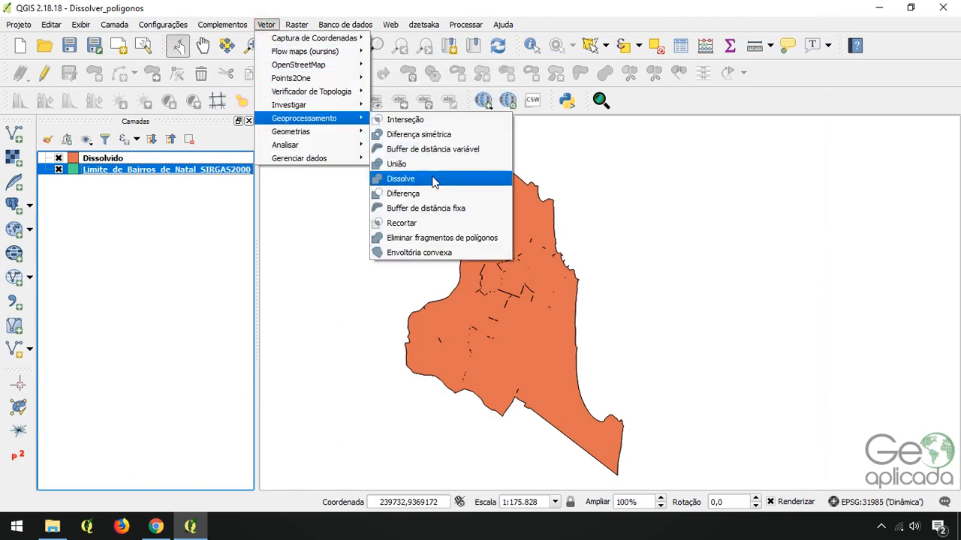
left_click(400, 179)
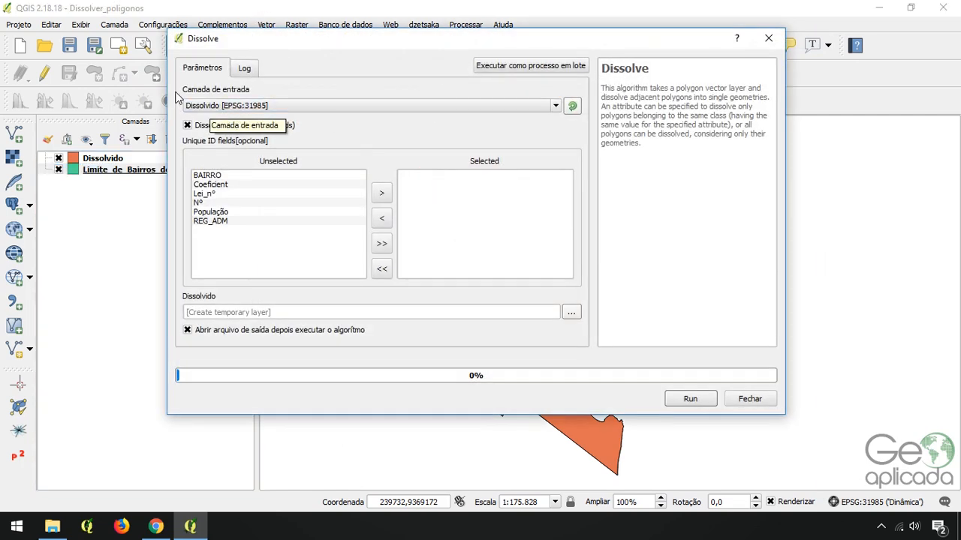
left_click(218, 105)
left_click(218, 128)
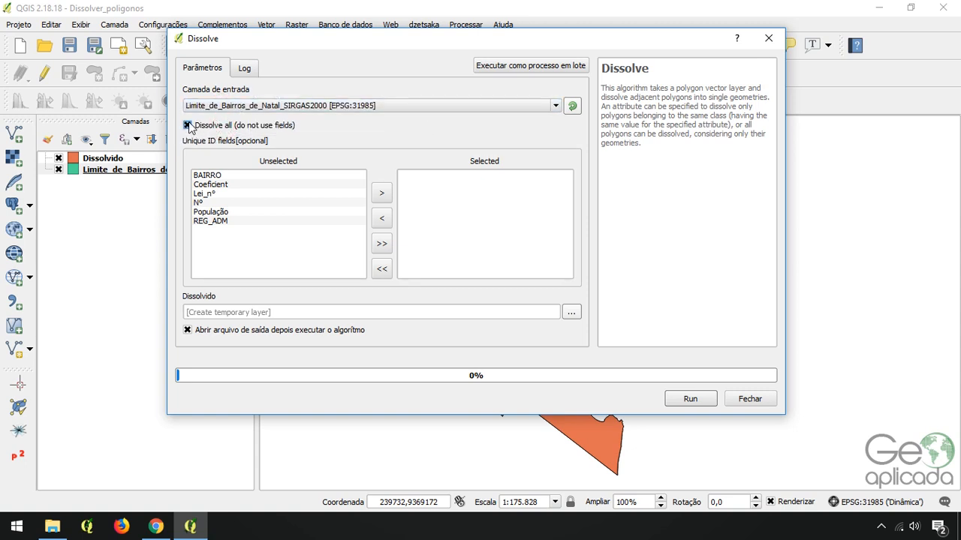
left_click(188, 125)
left_click(220, 224)
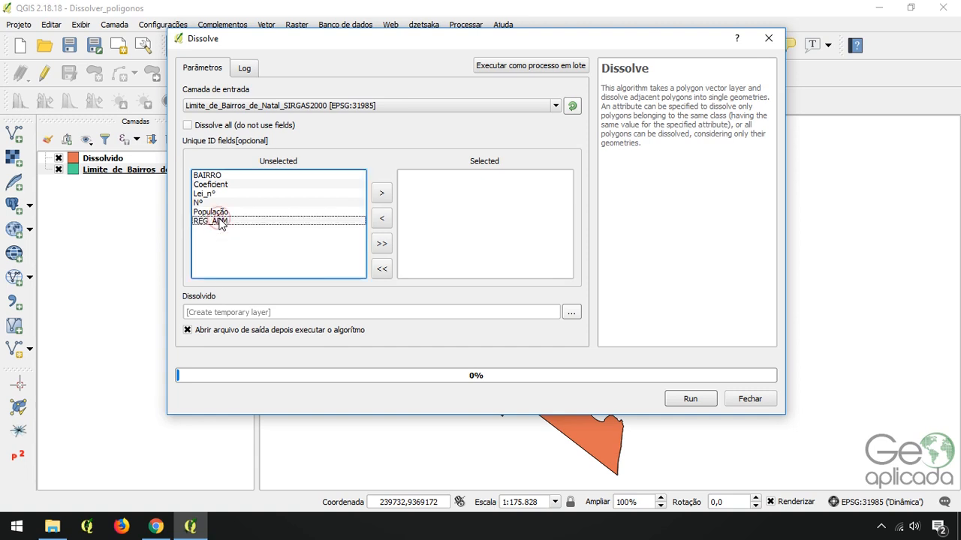
double_click(220, 224)
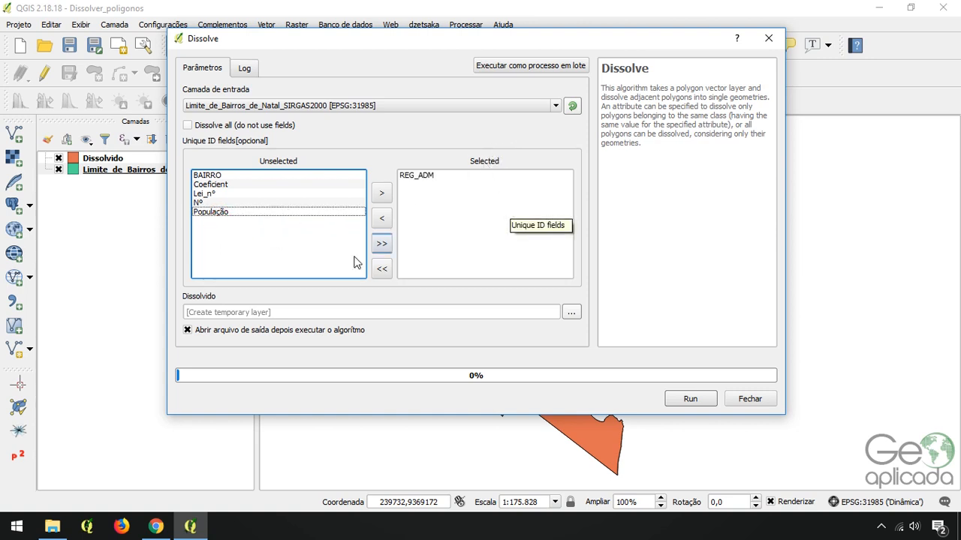
Save the output over the existing Natal_dissolvido_regioes.shp in the EXERCICIOS folder and run the dissolve by region
left_click(571, 312)
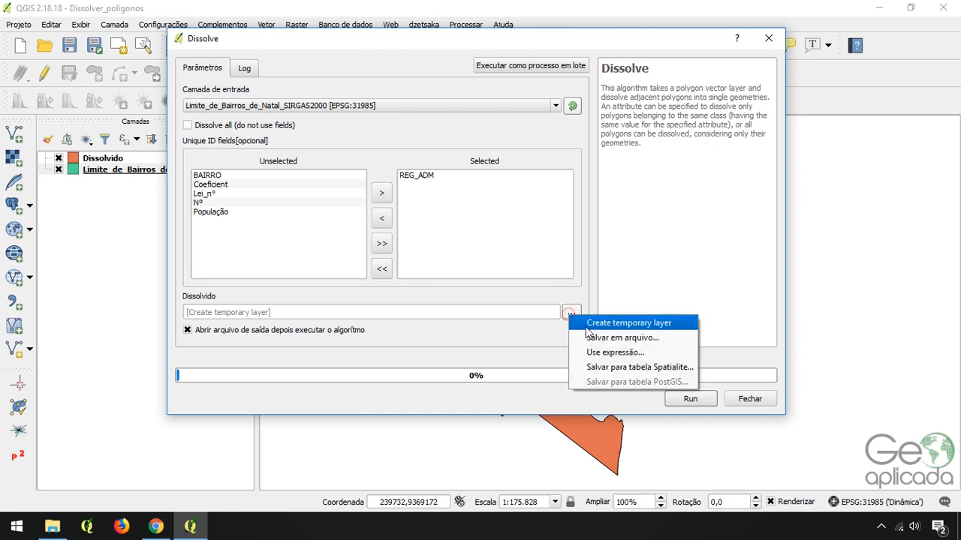
left_click(599, 337)
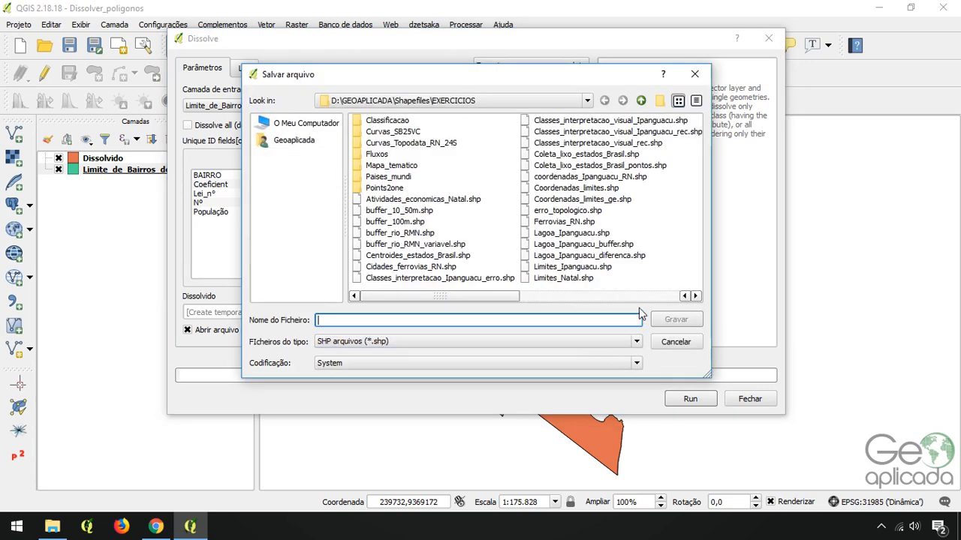
left_click(696, 296)
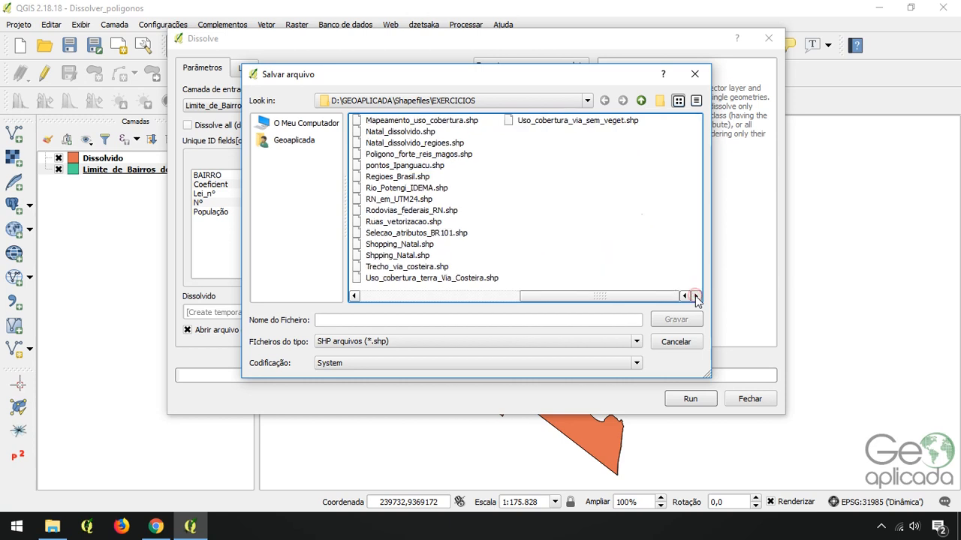
left_click(432, 144)
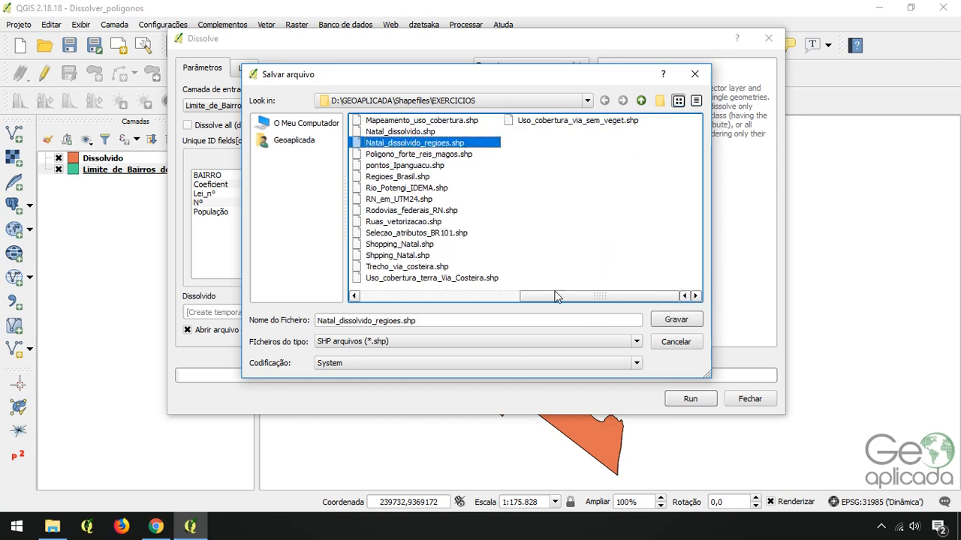
left_click(675, 324)
left_click(451, 249)
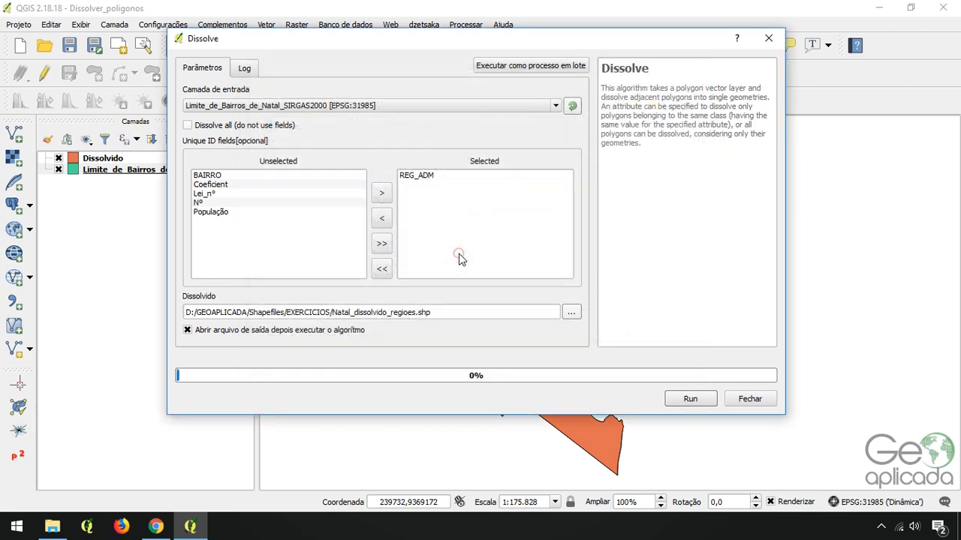
left_click(688, 399)
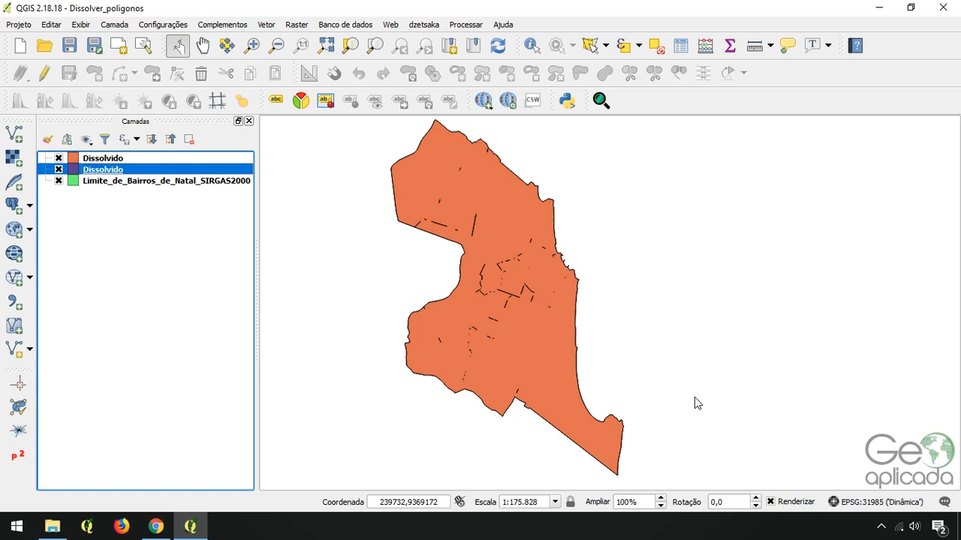
Compare the fully dissolved city layer with the original neighbourhood boundaries, leaving both Dissolvido layers hidden
scroll(497, 322, "up", 1)
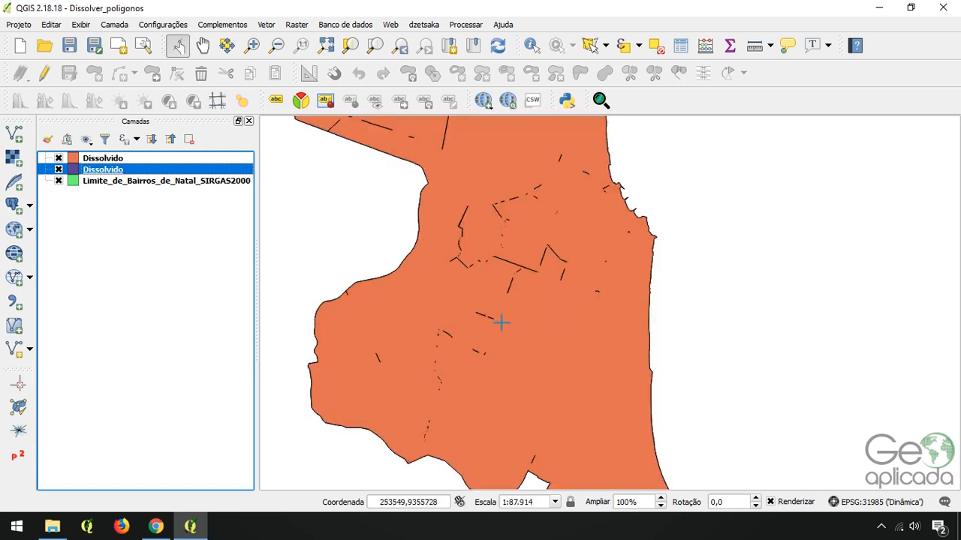
scroll(509, 325, "down", 1)
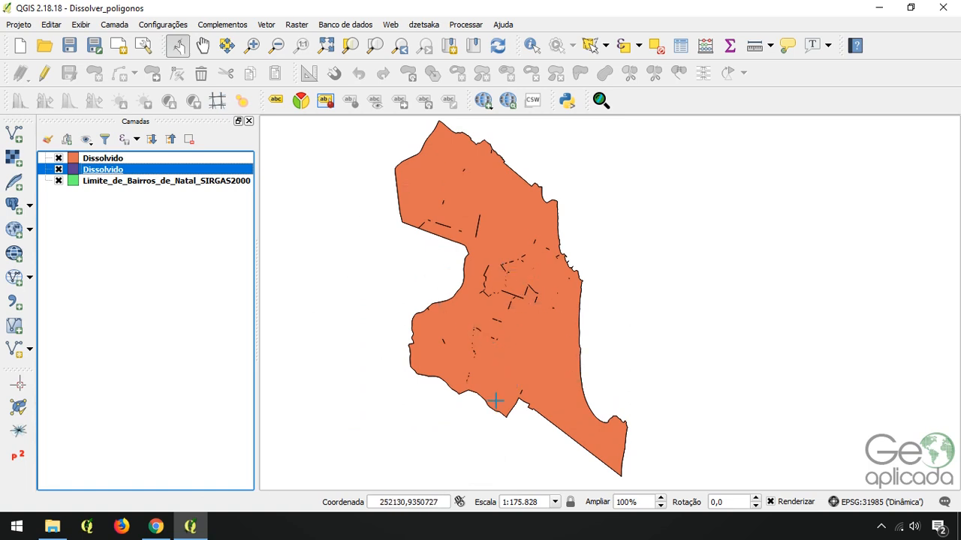
left_click(58, 170)
left_click(59, 159)
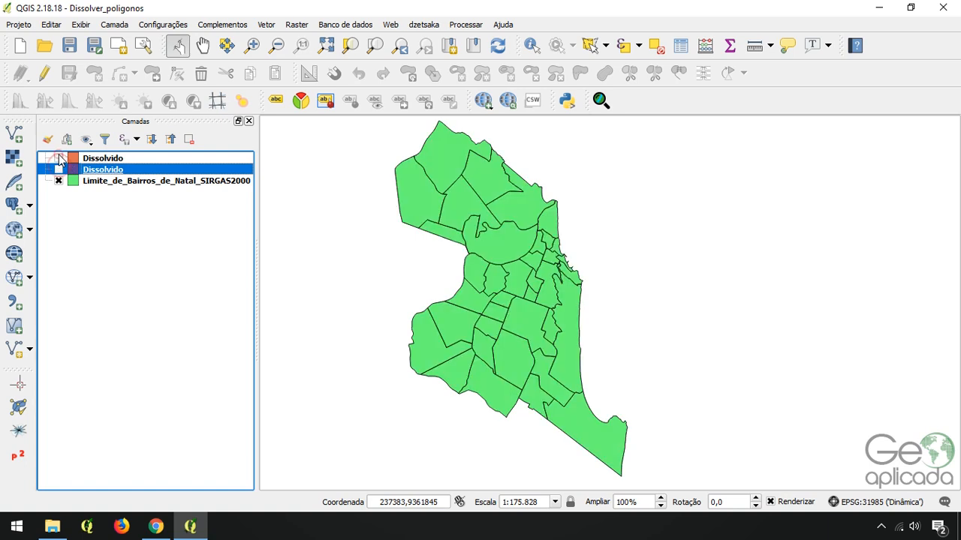
left_click(58, 159)
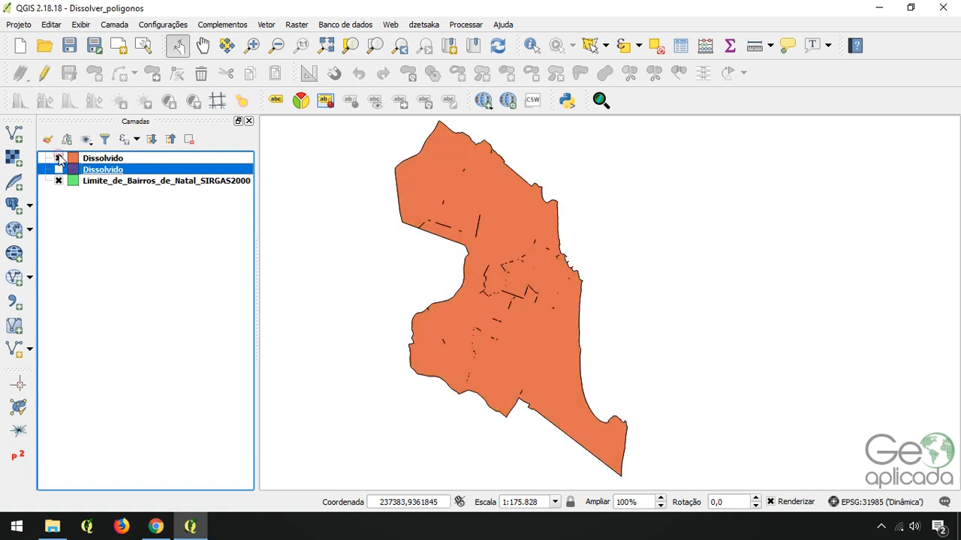
left_click(58, 158)
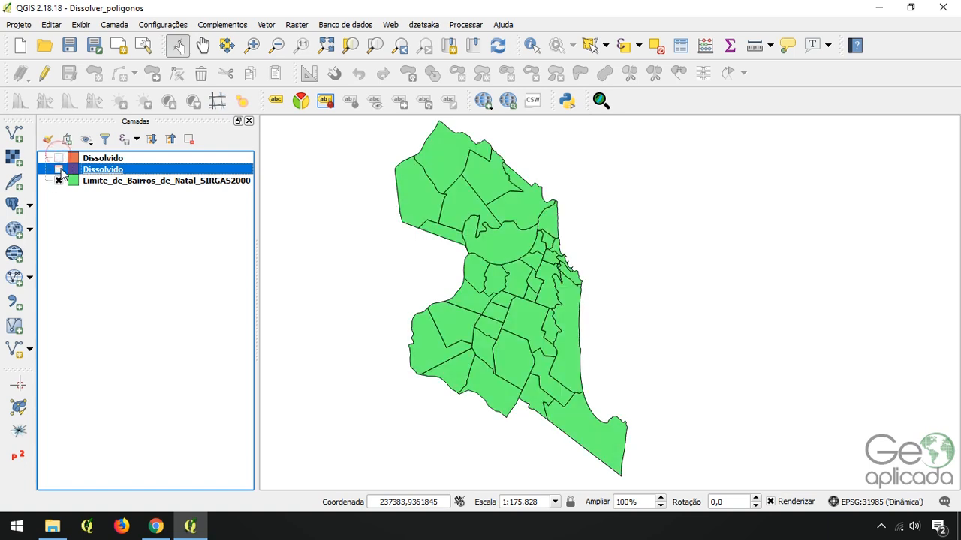
Display the region-dissolved Dissolvido layer over the original neighbourhoods, keeping the fully dissolved layer hidden
left_click(59, 170)
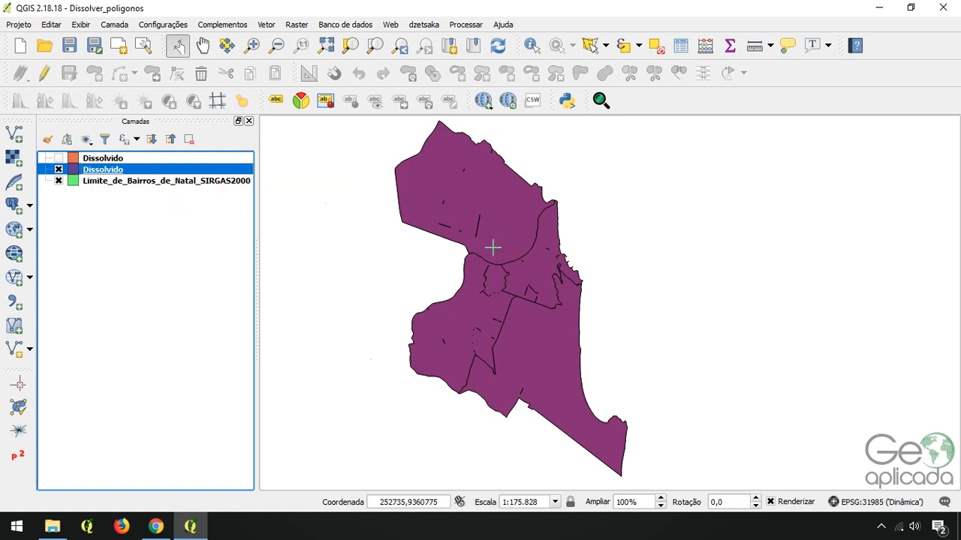
scroll(494, 247, "up", 1)
scroll(492, 263, "down", 2)
scroll(488, 284, "up", 1)
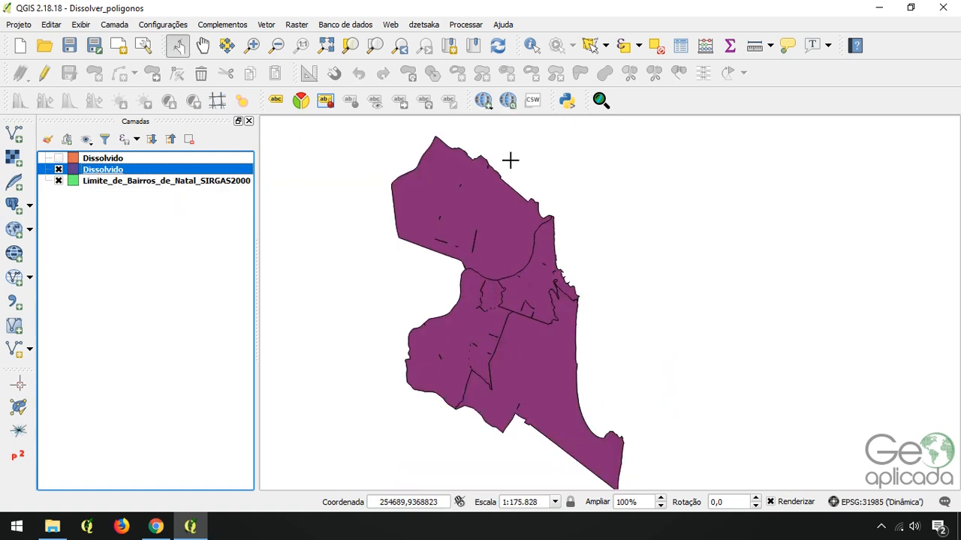
Check the dissolved administrative regions by selecting them individually on the map, leaving no feature selected at the end
left_click(606, 46)
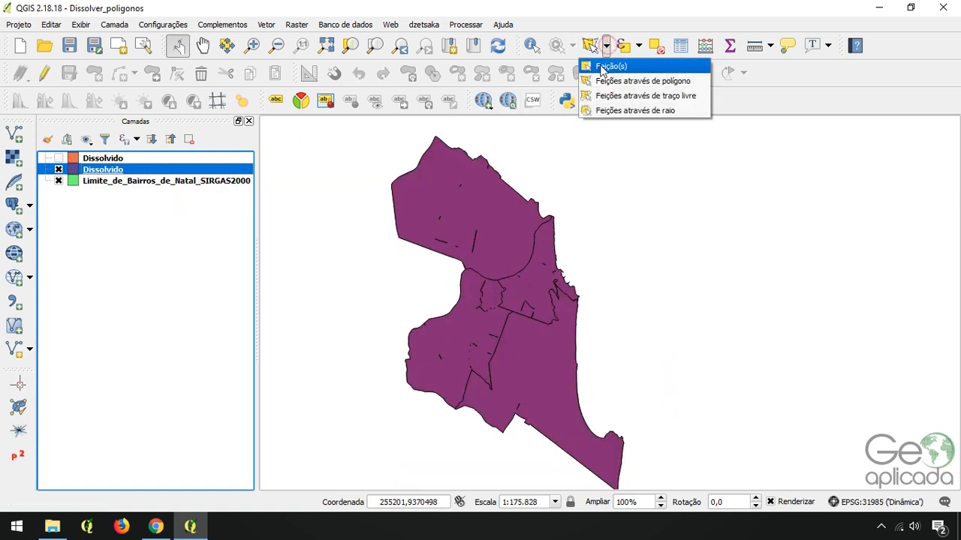
left_click(600, 65)
left_click(529, 297)
left_click(488, 252)
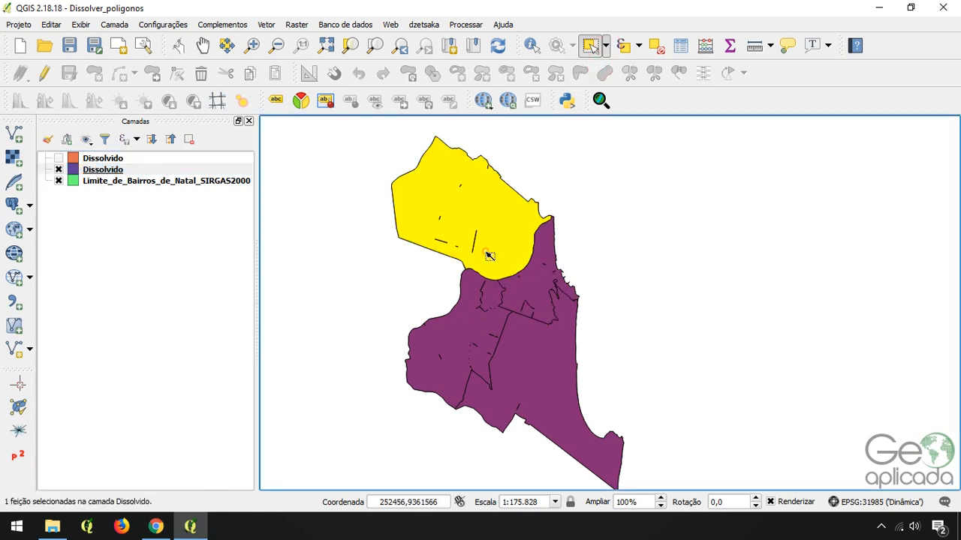
left_click(521, 284)
left_click(464, 328)
left_click(516, 384)
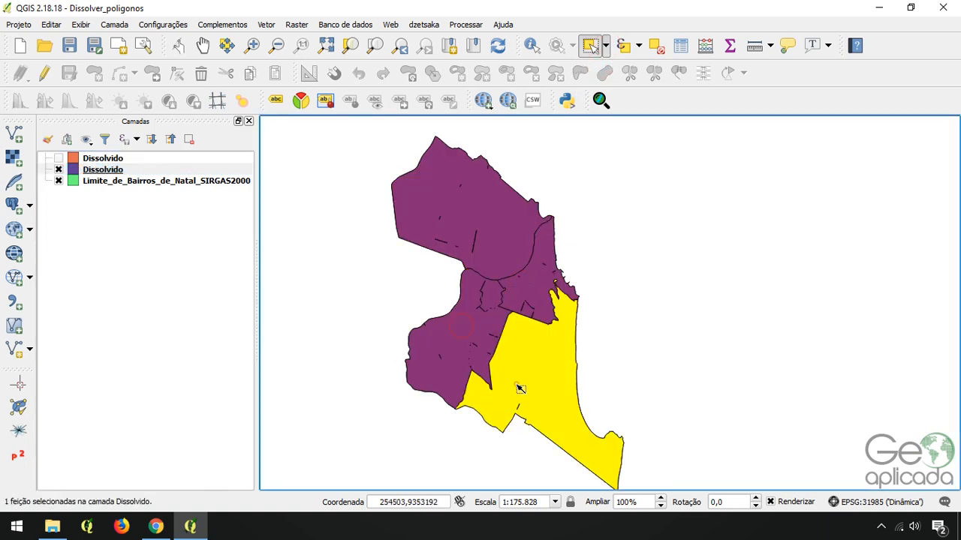
left_click(495, 226)
left_click(534, 349)
left_click(538, 280)
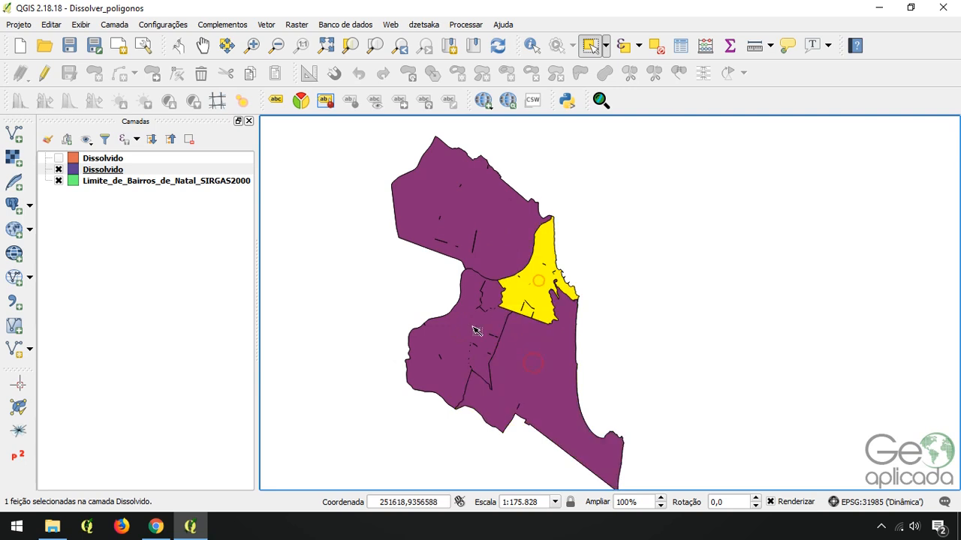
left_click(474, 328)
left_click(634, 315)
Inspect the stray line fragments left inside the dissolved regions around the centre of the city
scroll(480, 279, "up", 1)
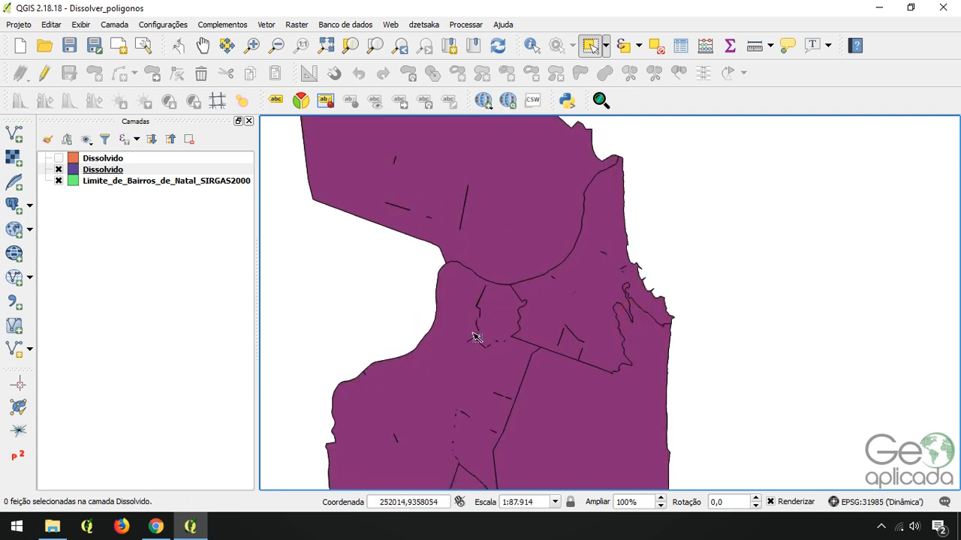
scroll(475, 318, "up", 1)
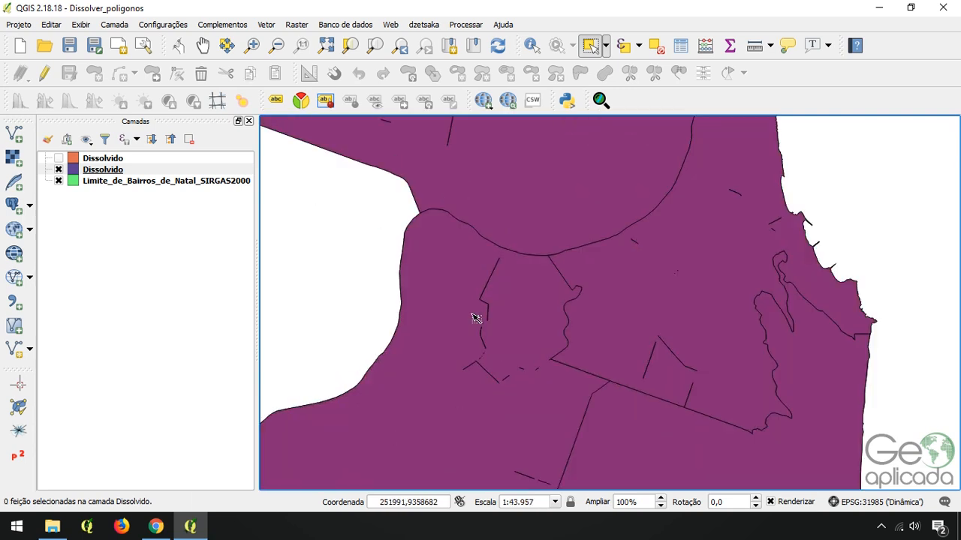
scroll(473, 315, "down", 2)
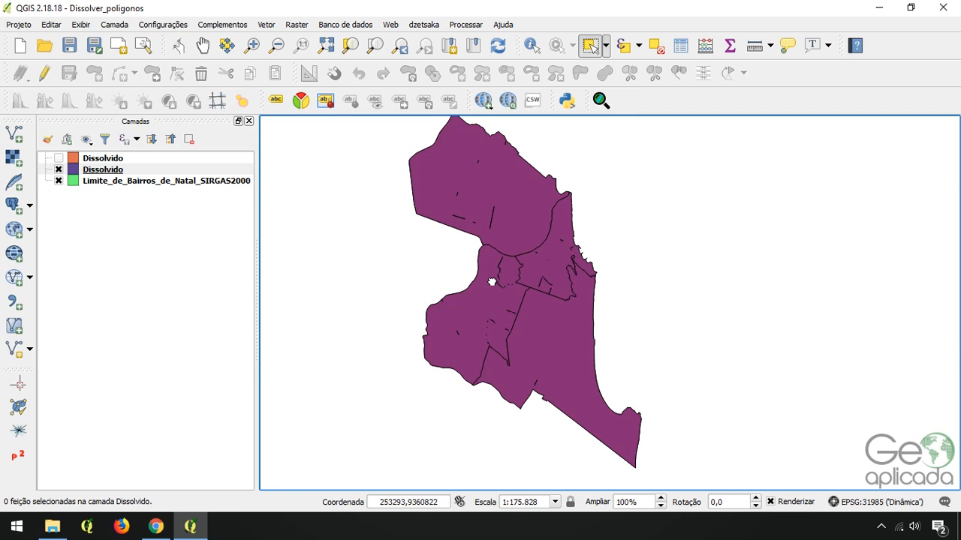
Show the fully dissolved layer instead of the region layer, enable editing on it and activate the node tool
left_click(59, 158)
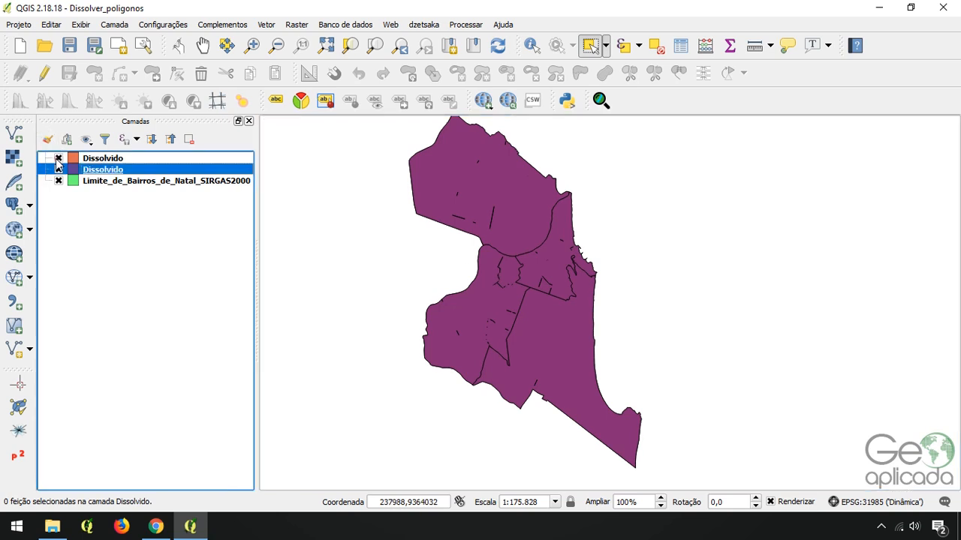
left_click(58, 169)
left_click(107, 158)
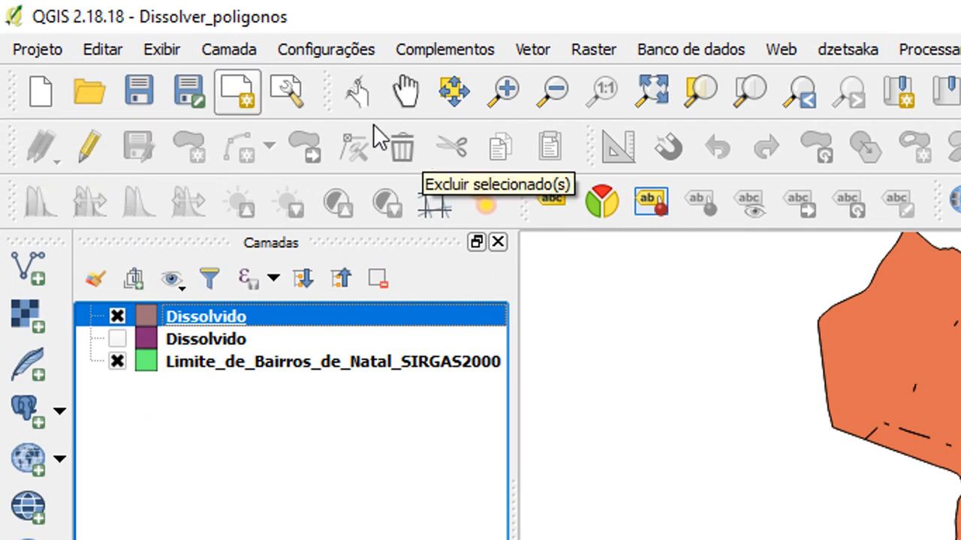
left_click(89, 146)
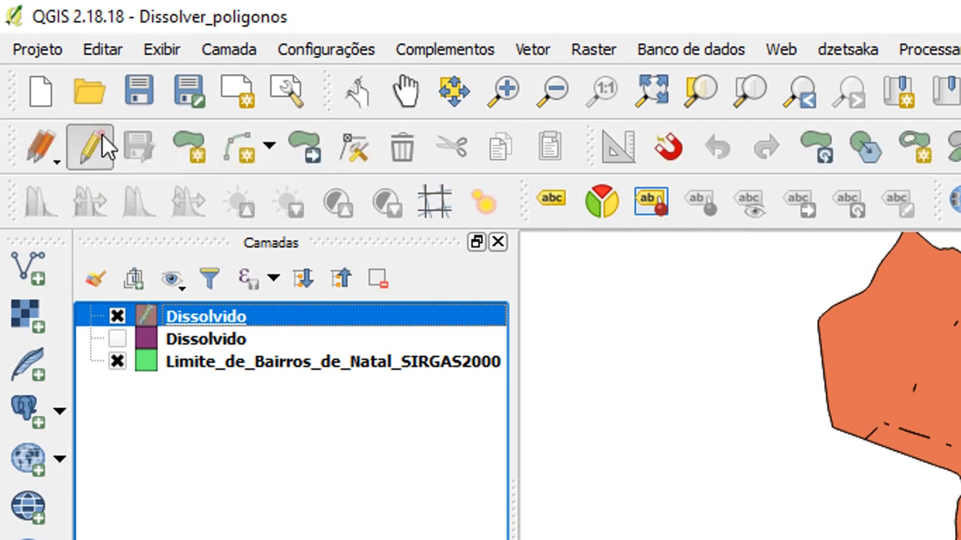
left_click(367, 150)
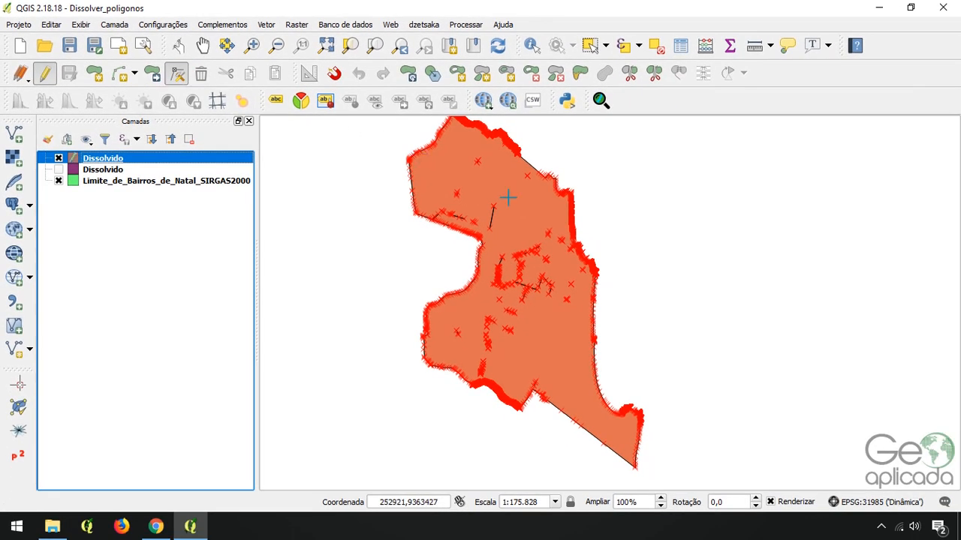
Delete the end vertices of the long stray line inside the northern part of the fully dissolved polygon
left_click(490, 207)
scroll(483, 210, "up", 2)
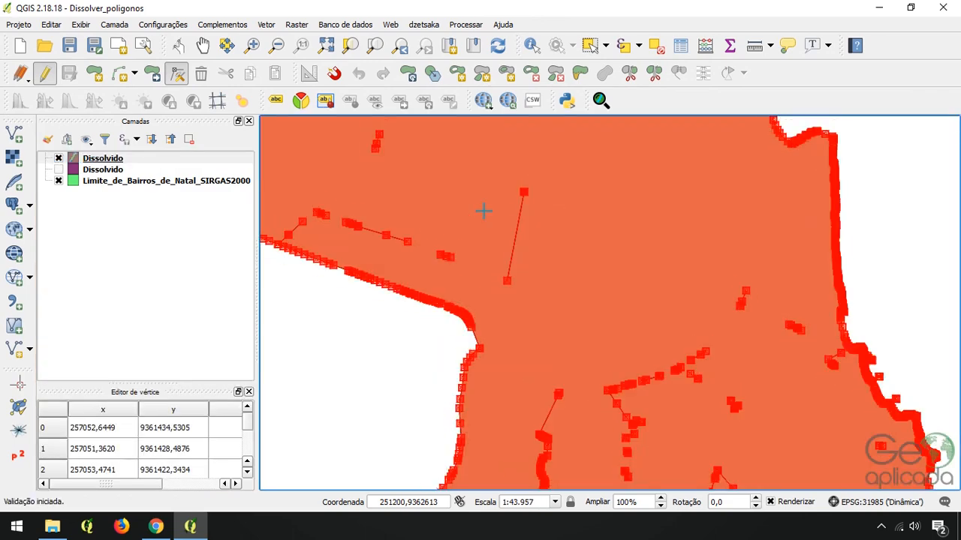
left_click_drag(498, 150, 575, 310)
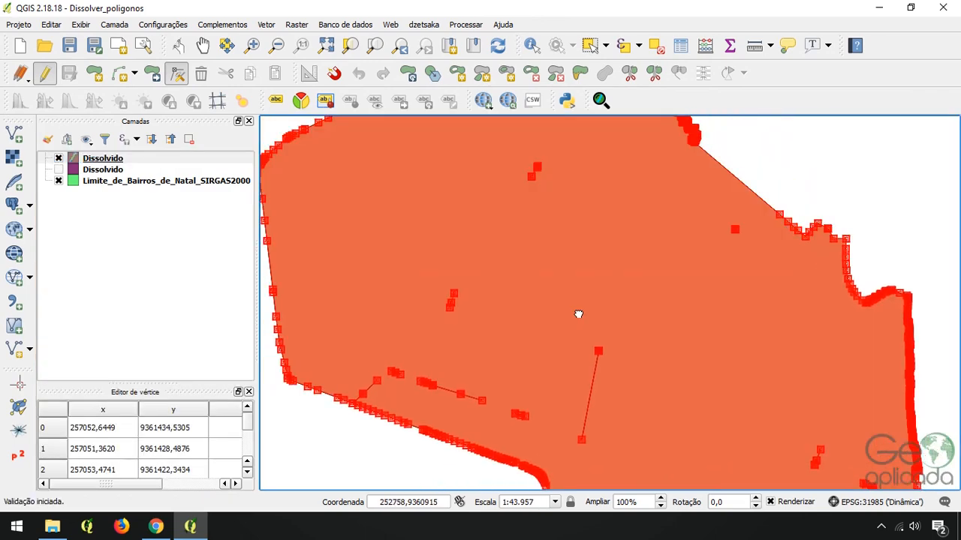
left_click(598, 350)
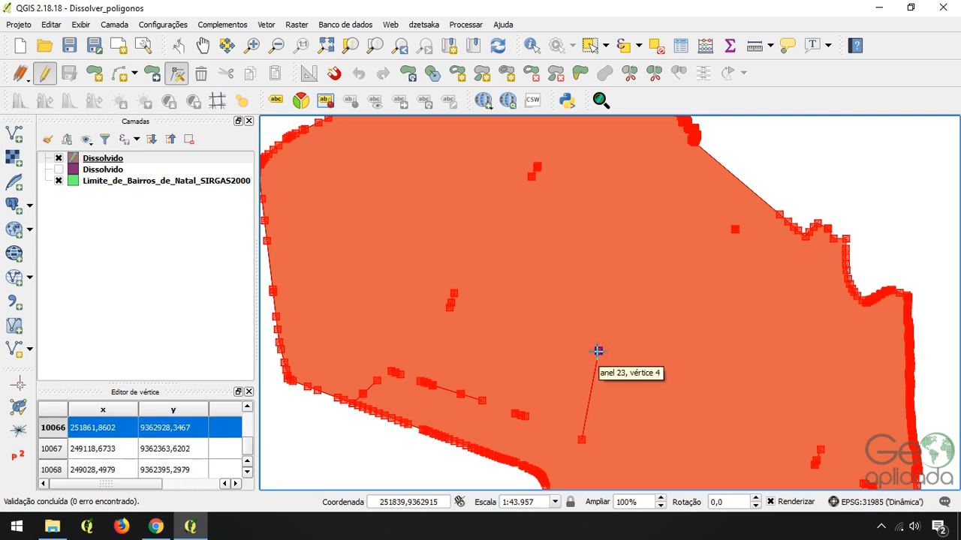
left_click_drag(598, 350, 598, 351)
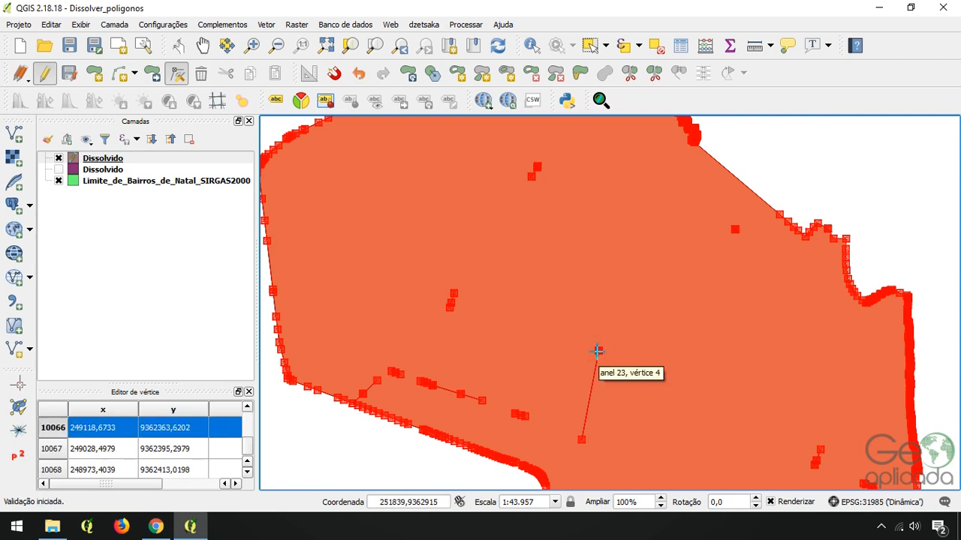
left_click(582, 441)
key("Delete")
key("Delete")
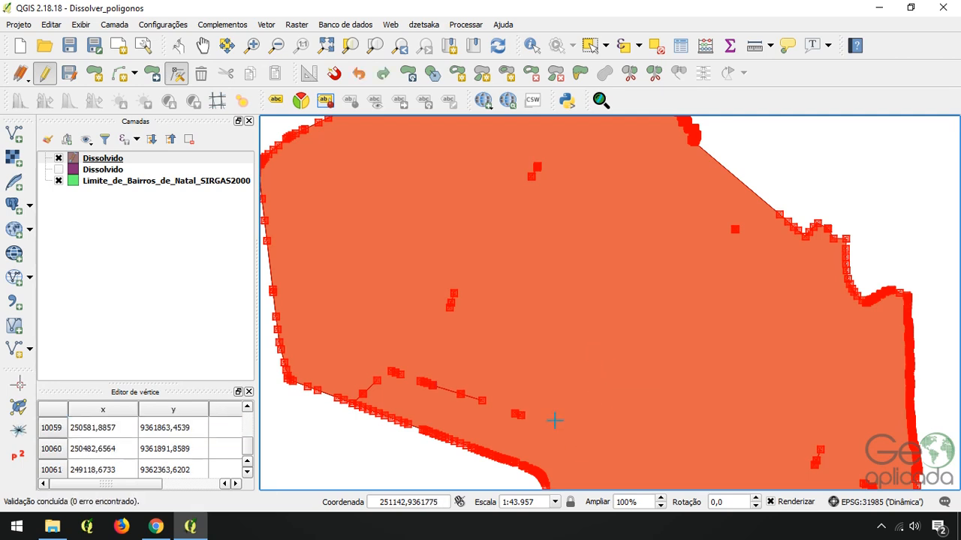
Delete vertices of two short stray fragments in the northern part of the city polygon
left_click(518, 413)
key("Delete")
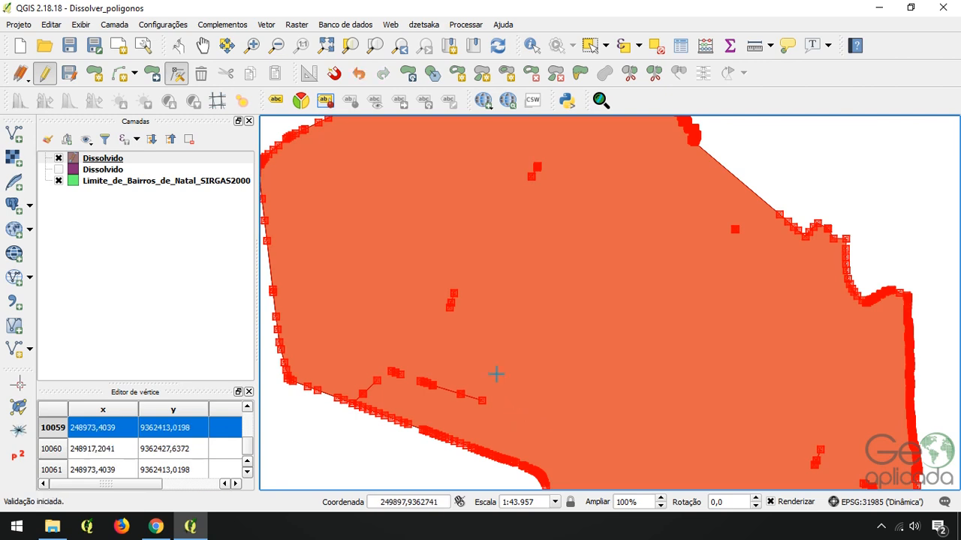
left_click(452, 292)
key("Delete")
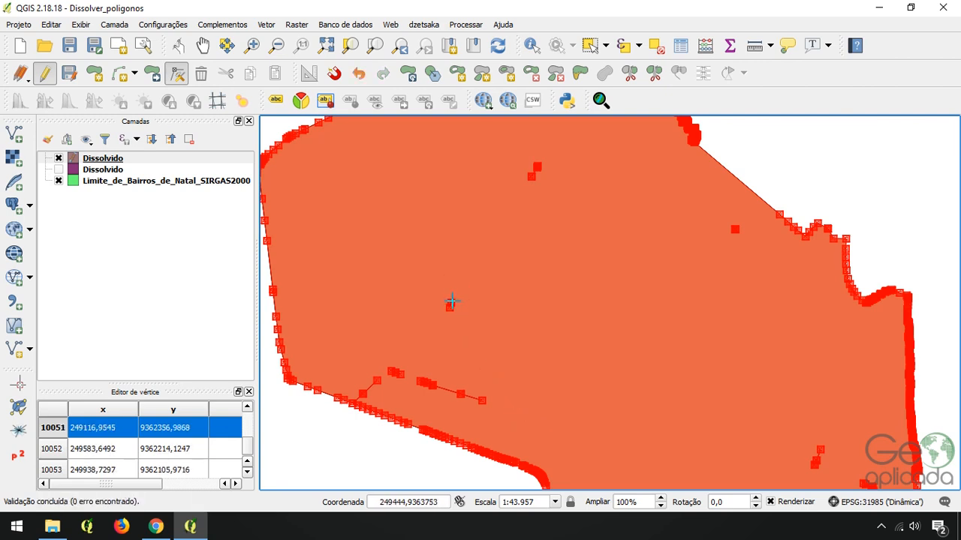
left_click(452, 301)
key("Delete")
Delete groups of stray interior vertices across the central part of the city polygon, sparing the outer boundary
left_click_drag(805, 456, 671, 193)
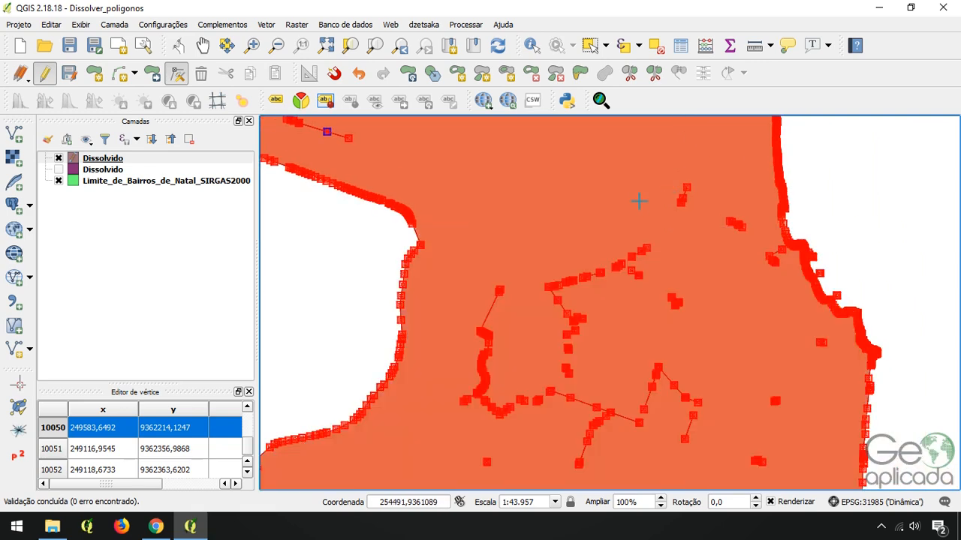
left_click_drag(538, 163, 735, 395)
key("Delete")
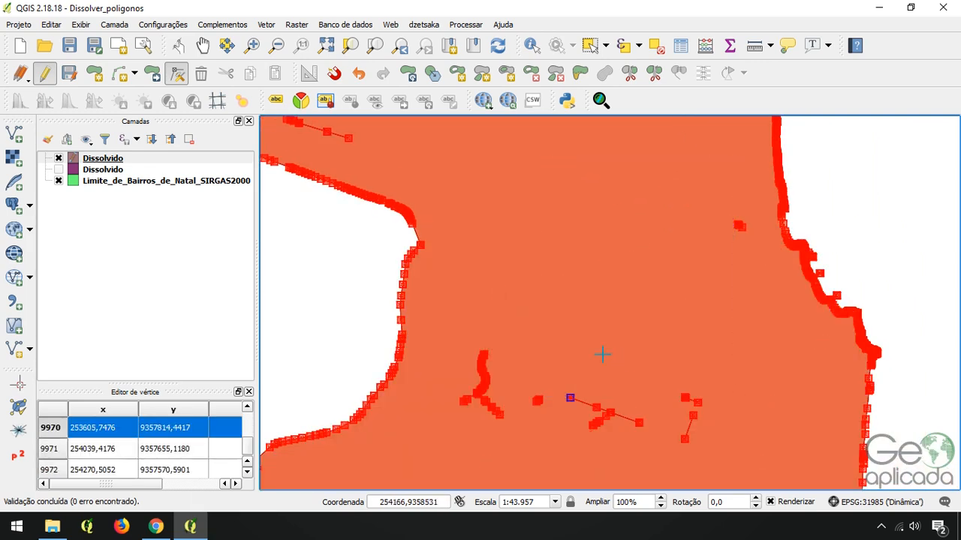
left_click_drag(448, 314, 517, 421)
key("Delete")
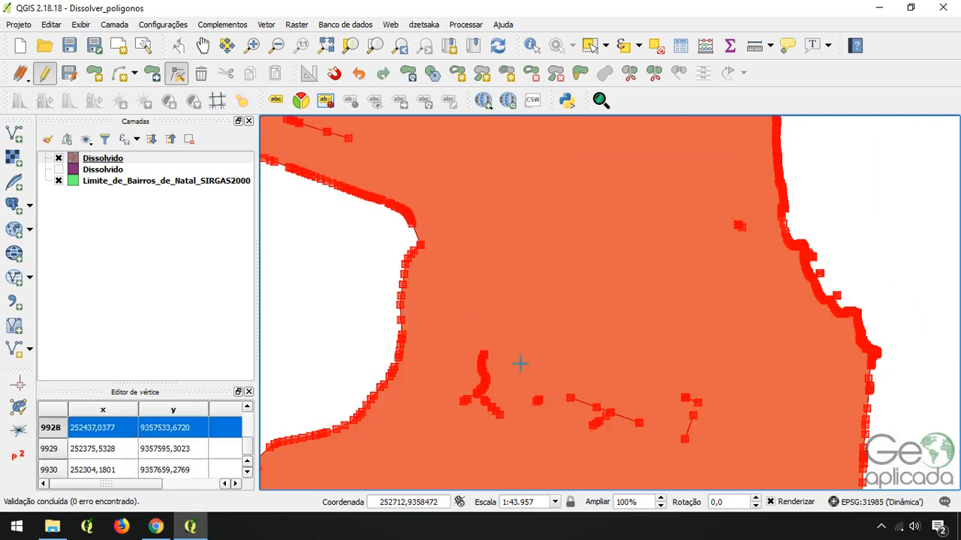
left_click_drag(520, 364, 650, 431)
key("Delete")
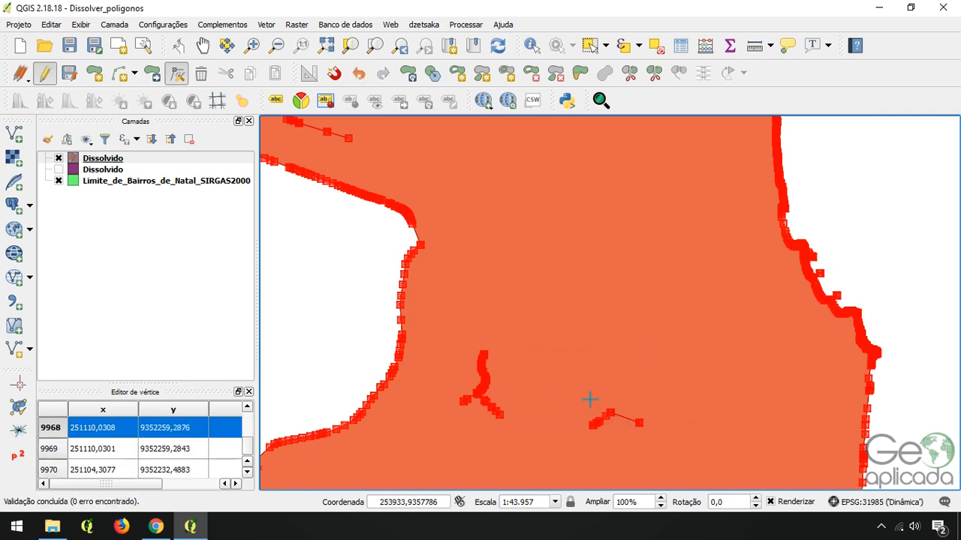
left_click_drag(590, 400, 644, 434)
key("Delete")
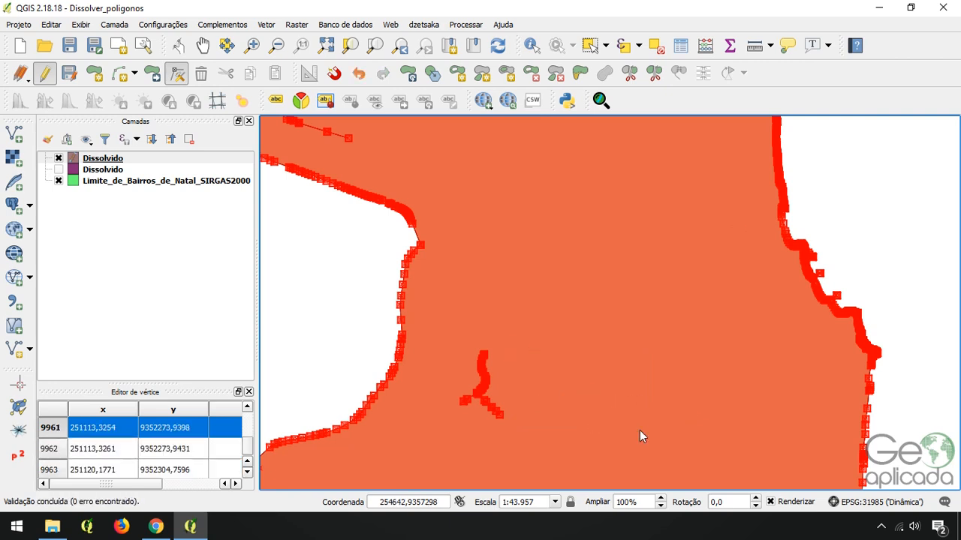
Remove vertices from the leftover branching strand in the west-central part of the city polygon
left_click(499, 414)
key("Delete")
key("Delete")
key("Delete")
key("Delete")
key("Delete")
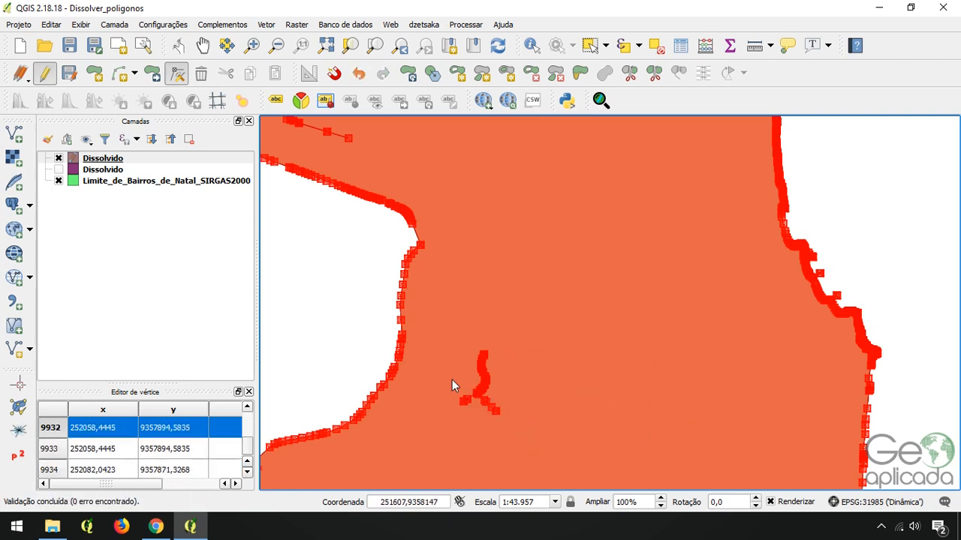
left_click_drag(452, 381, 511, 423)
key("Delete")
Save the vertex edits to the fully dissolved layer and end its editing session
scroll(571, 350, "down", 2)
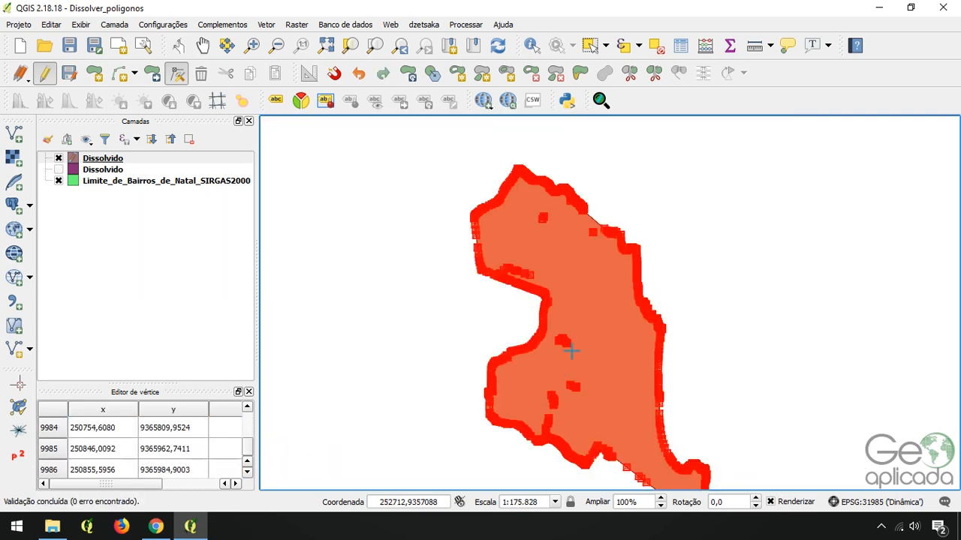
scroll(572, 351, "up", 1)
left_click(71, 76)
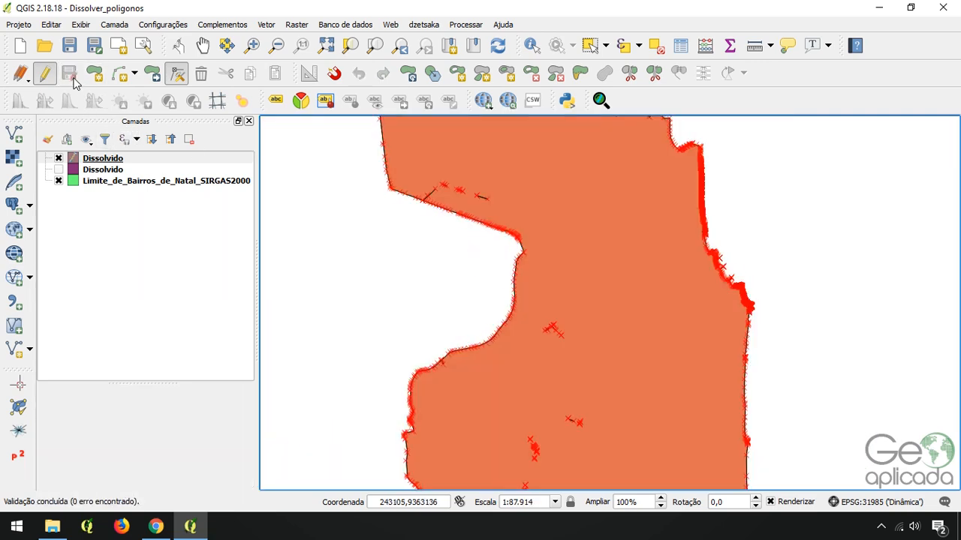
left_click(44, 73)
Hide the fully dissolved layer, then show the region-dissolved layer and make it the active layer
scroll(555, 346, "down", 1)
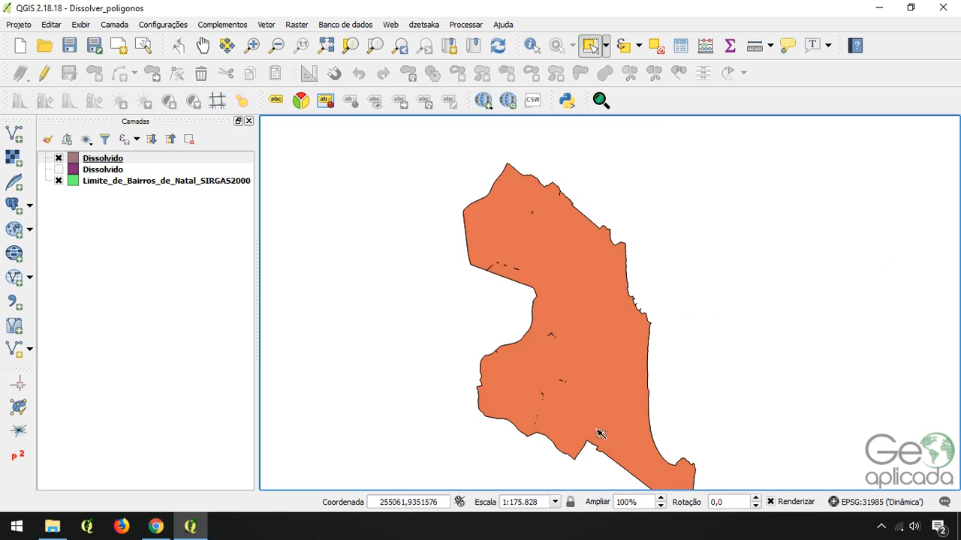
left_click_drag(596, 418, 585, 385)
left_click(60, 158)
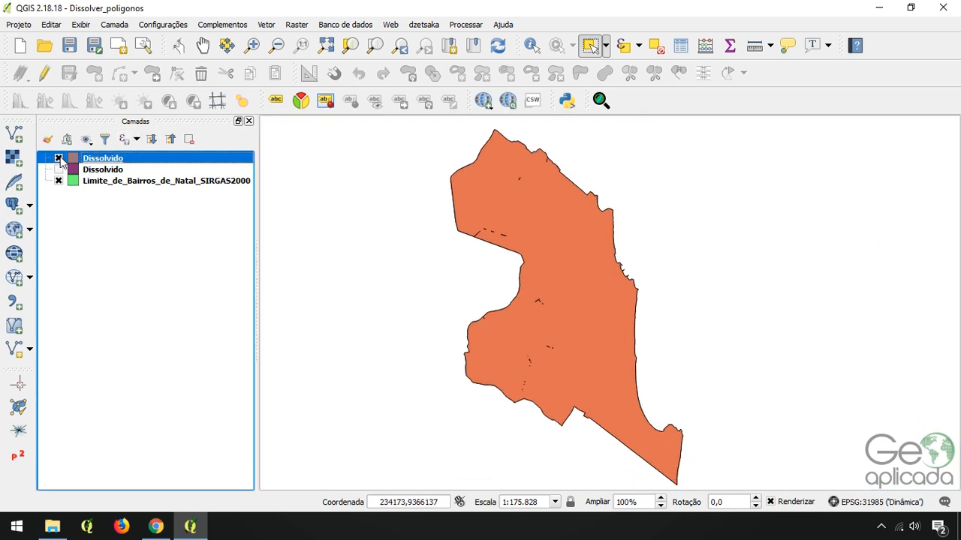
left_click(59, 158)
left_click(59, 169)
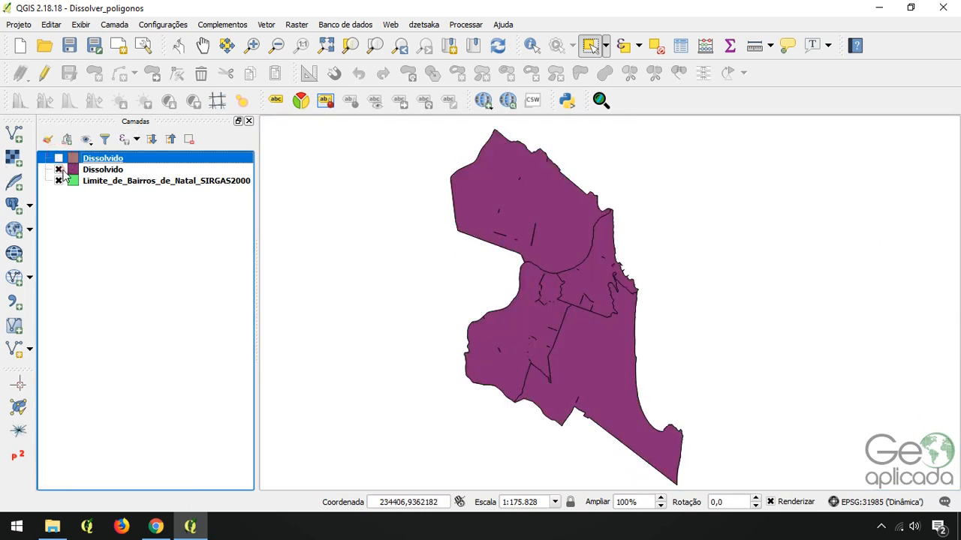
left_click(67, 171)
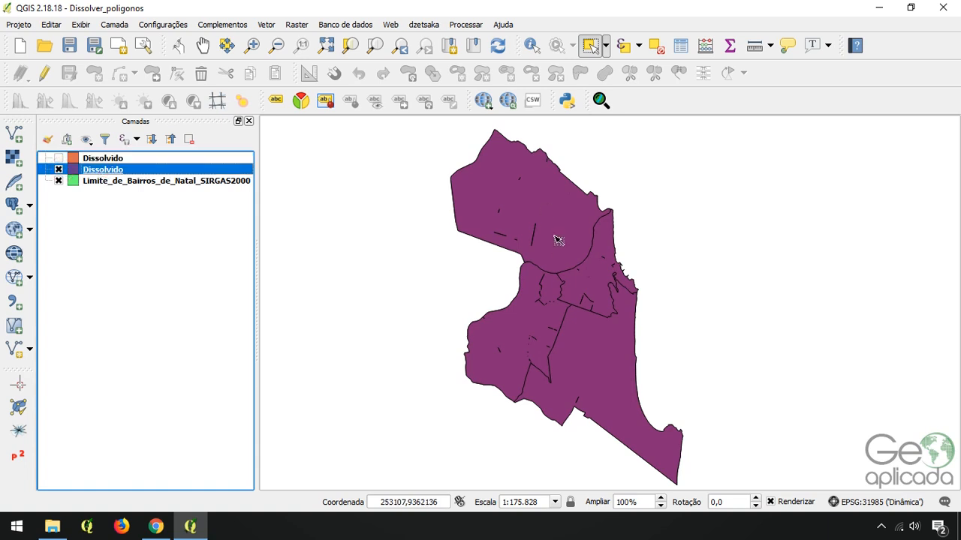
Search the processing toolbox for "clean" and open the GRASS v.clean algorithm
left_click(460, 23)
left_click(493, 37)
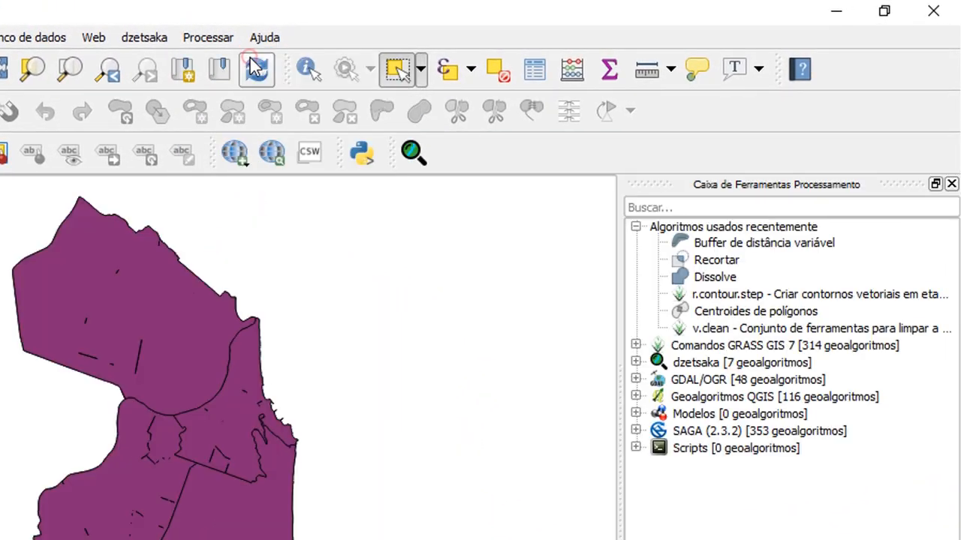
left_click(651, 201)
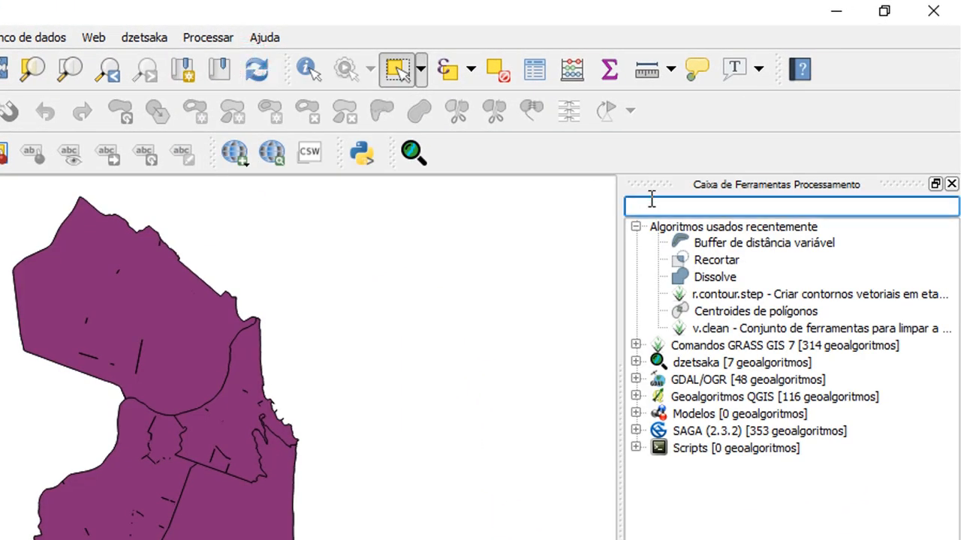
type("cle")
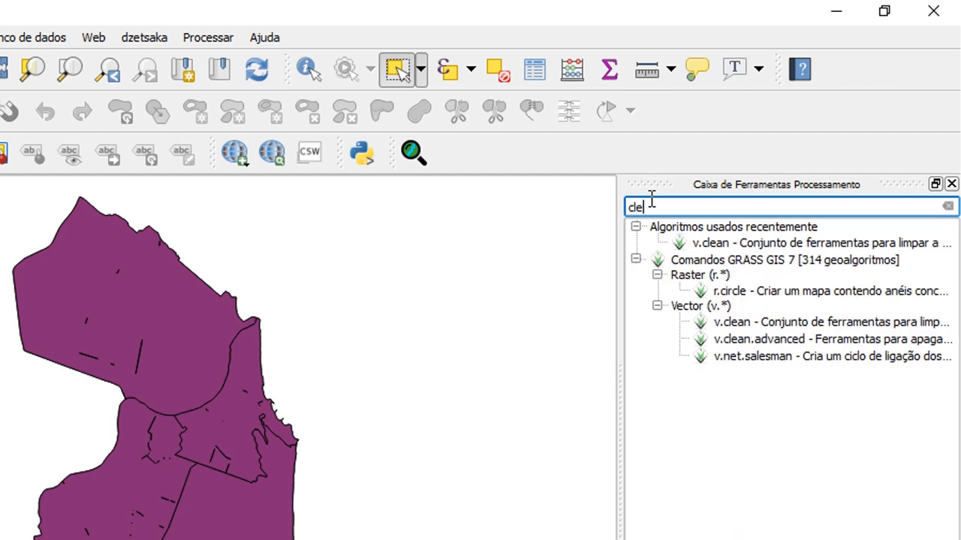
type("an")
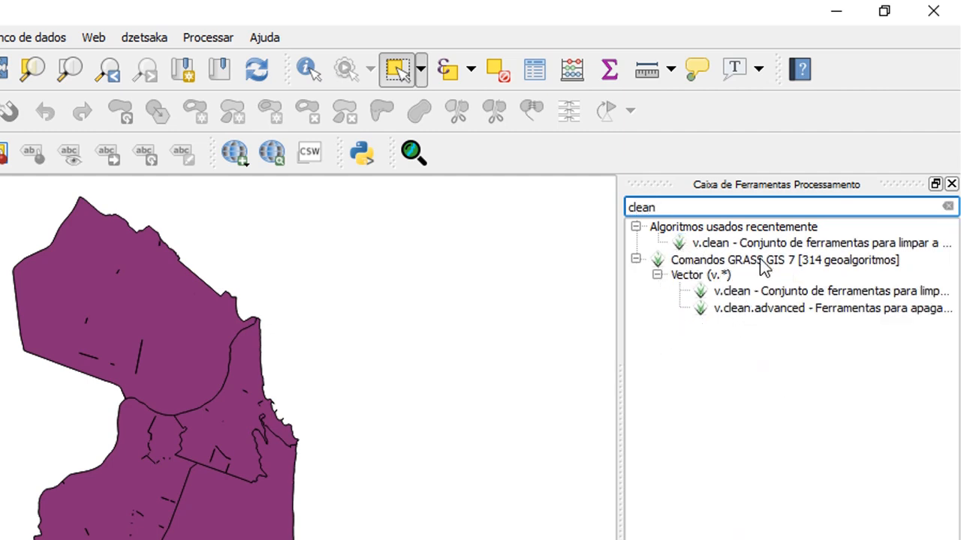
left_click(739, 293)
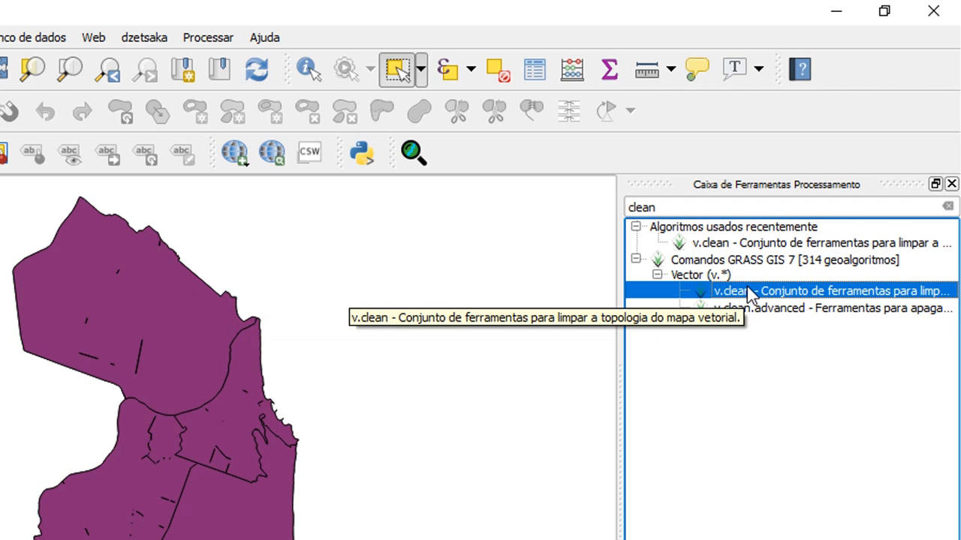
double_click(747, 290)
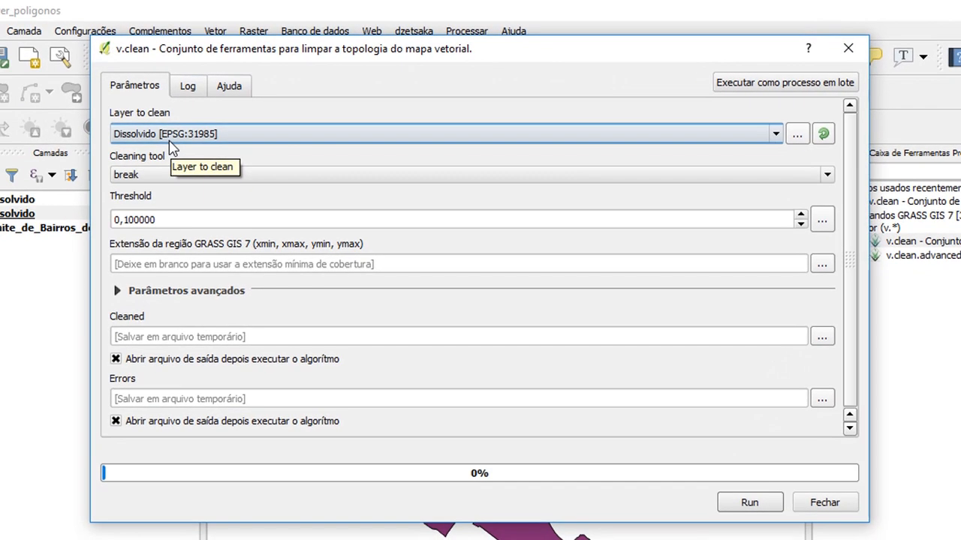
Run v.clean on the region-dissolved layer, the second Dissolvido entry, using the break cleaning tool
left_click(168, 137)
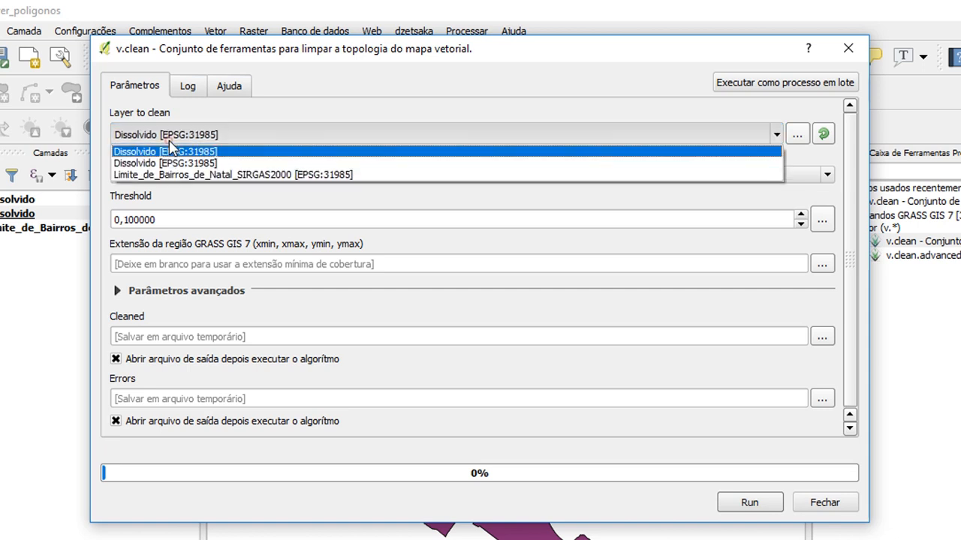
left_click(148, 163)
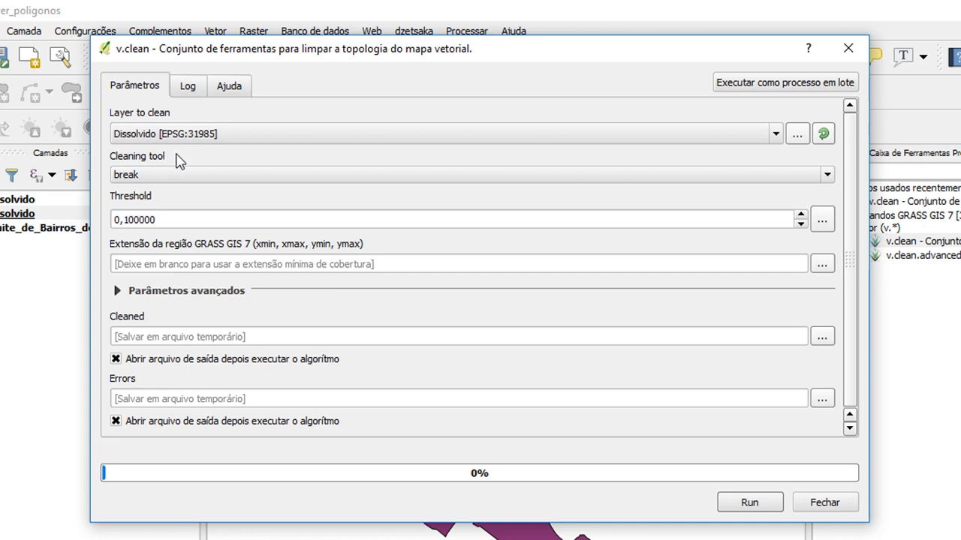
left_click(212, 174)
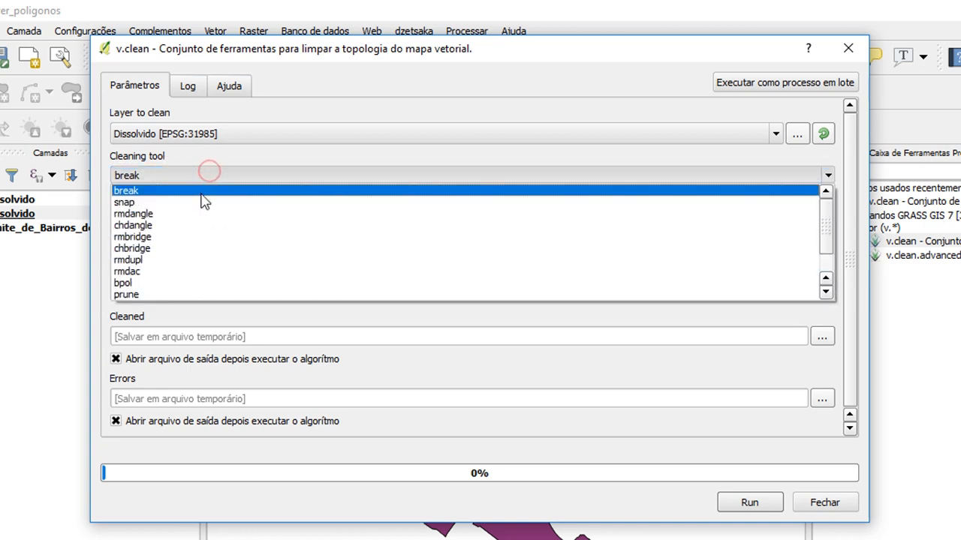
scroll(221, 221, "down", 1)
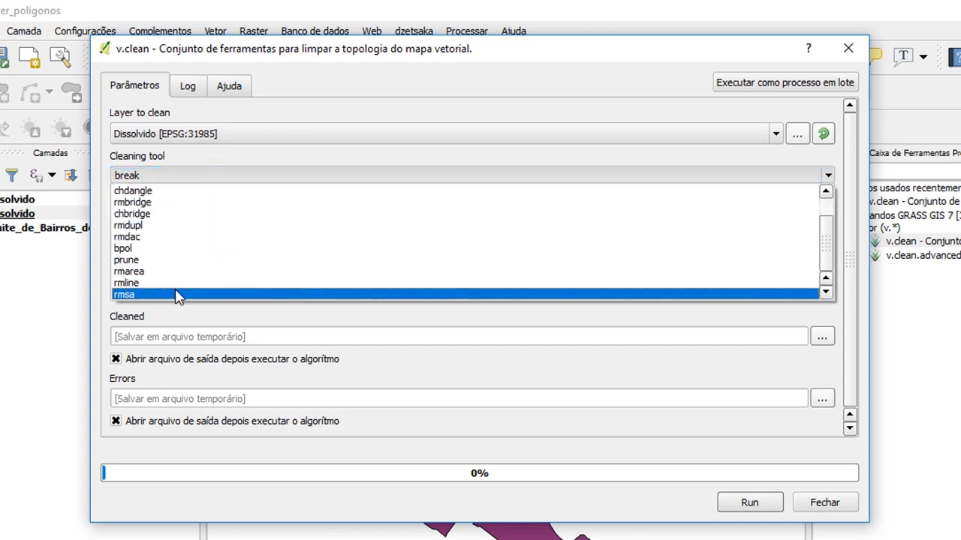
scroll(175, 287, "up", 1)
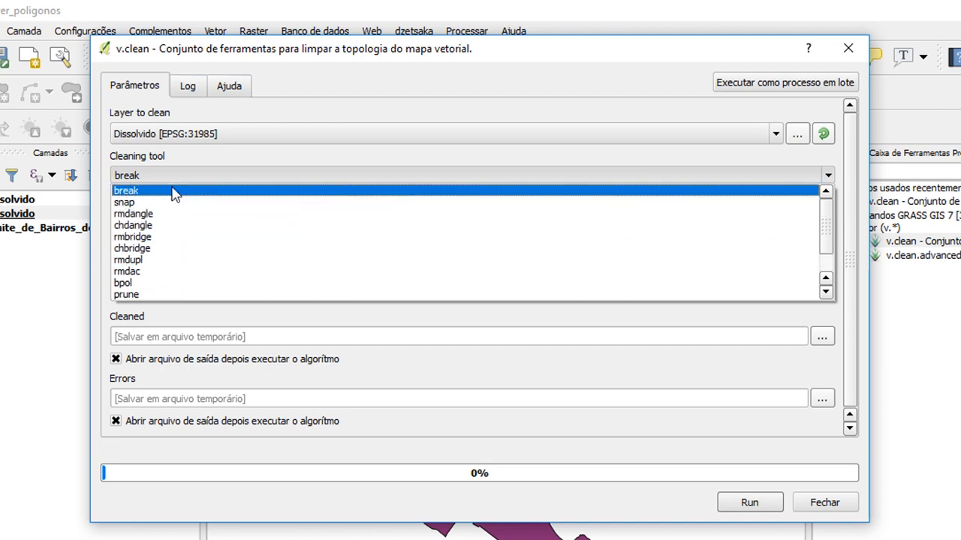
left_click(127, 191)
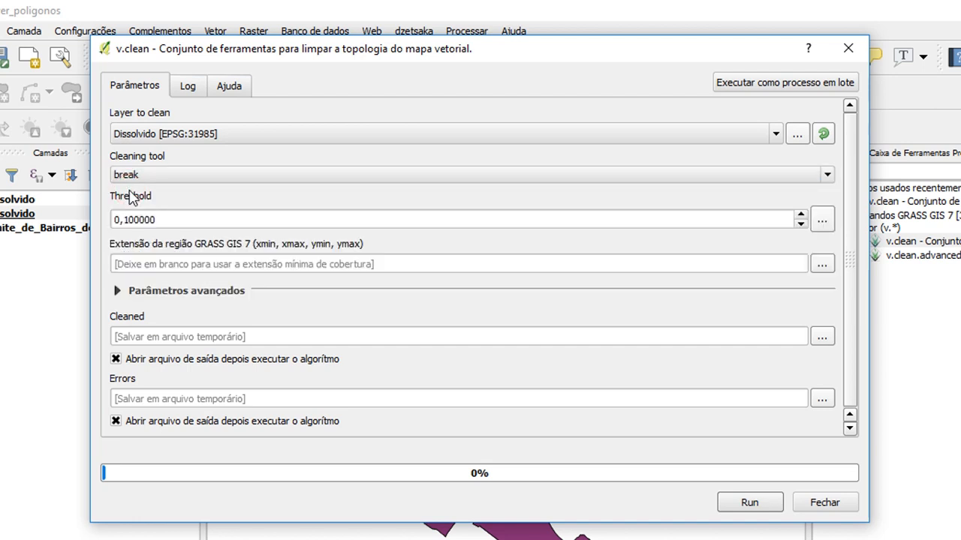
left_click(748, 503)
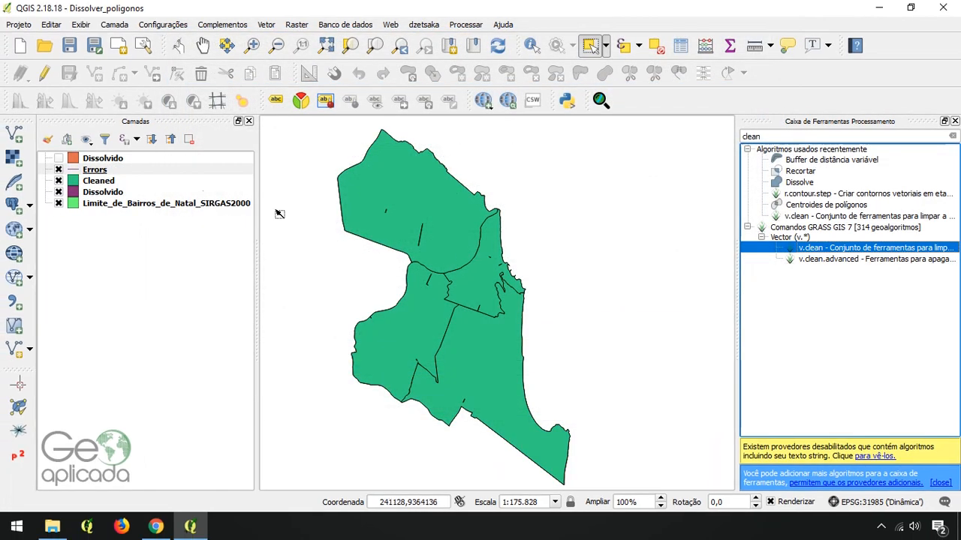
Hide the Errors layer and toggle the Cleaned layer's visibility to compare it with the region-dissolved layer, leaving Cleaned shown
left_click_drag(78, 178, 78, 177)
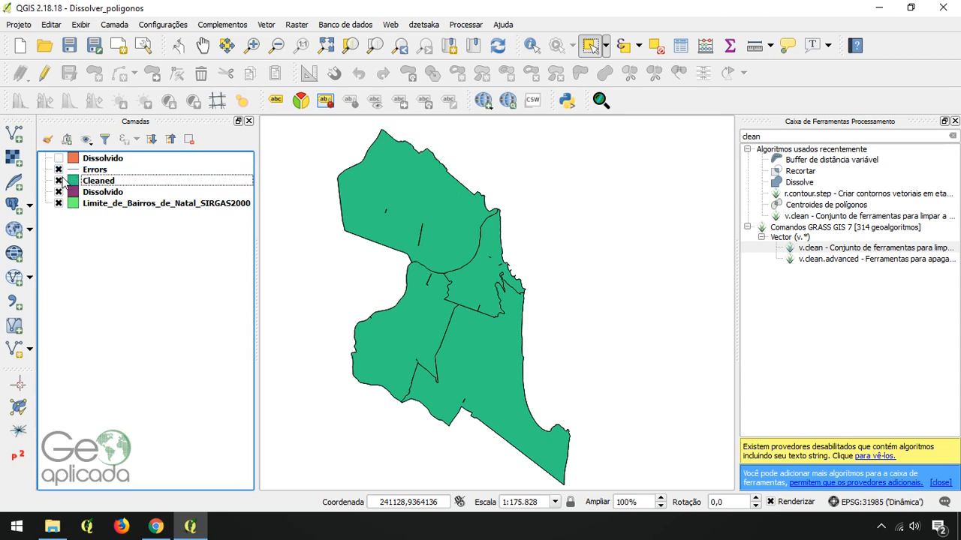
left_click(58, 170)
left_click(58, 181)
left_click(59, 181)
left_click(59, 181)
left_click(59, 181)
left_click(58, 181)
left_click(58, 181)
left_click(58, 181)
left_click(59, 181)
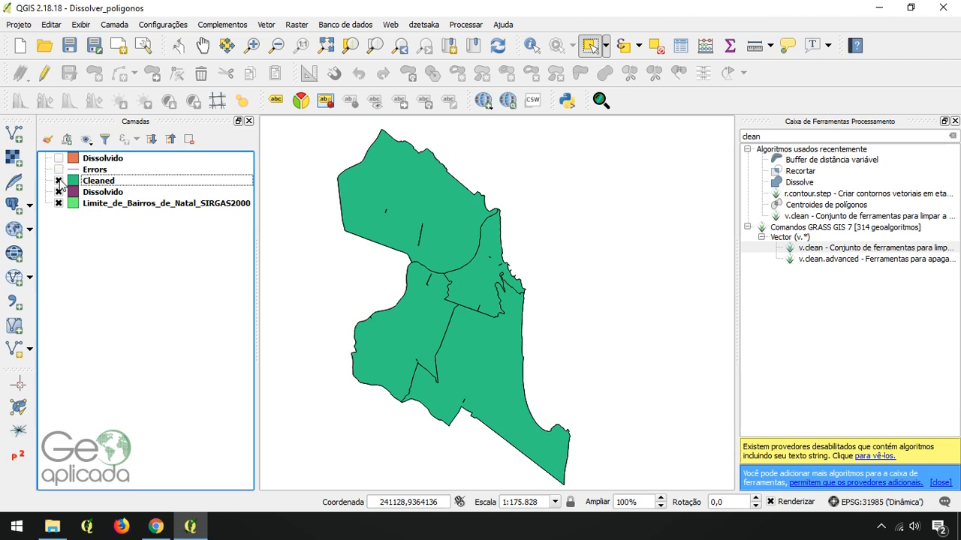